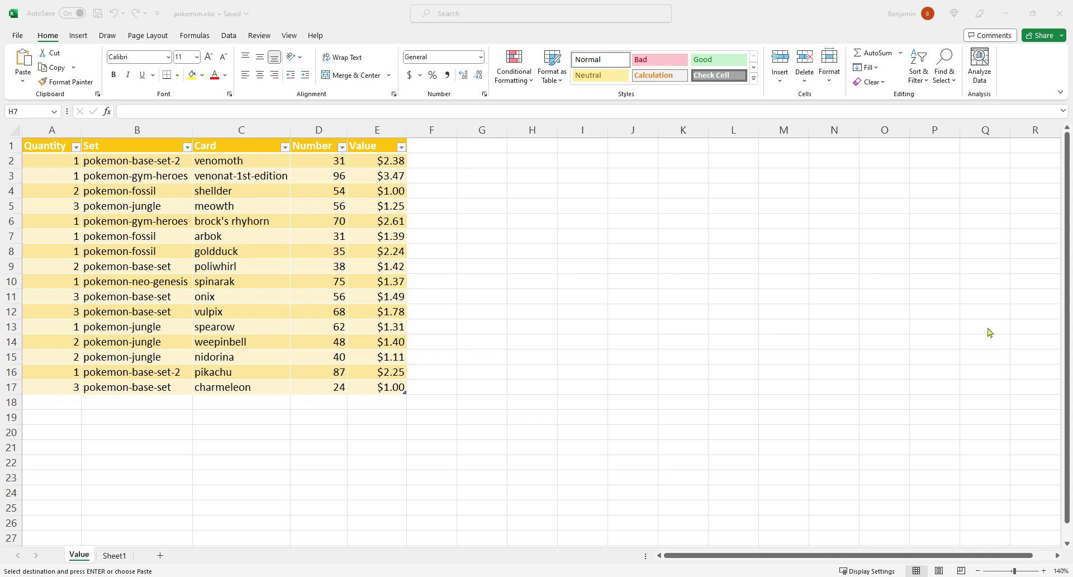
- Select the card prices in the Value column, from venomoth down to pikachu, to examine them
click(391, 164)
drag(386, 179, 380, 372)
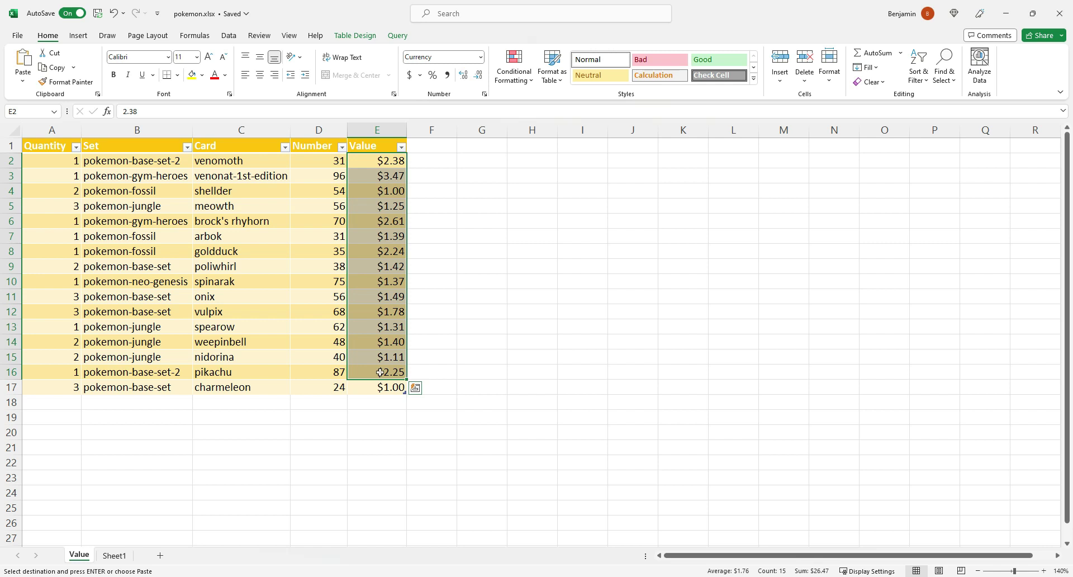
key(Escape)
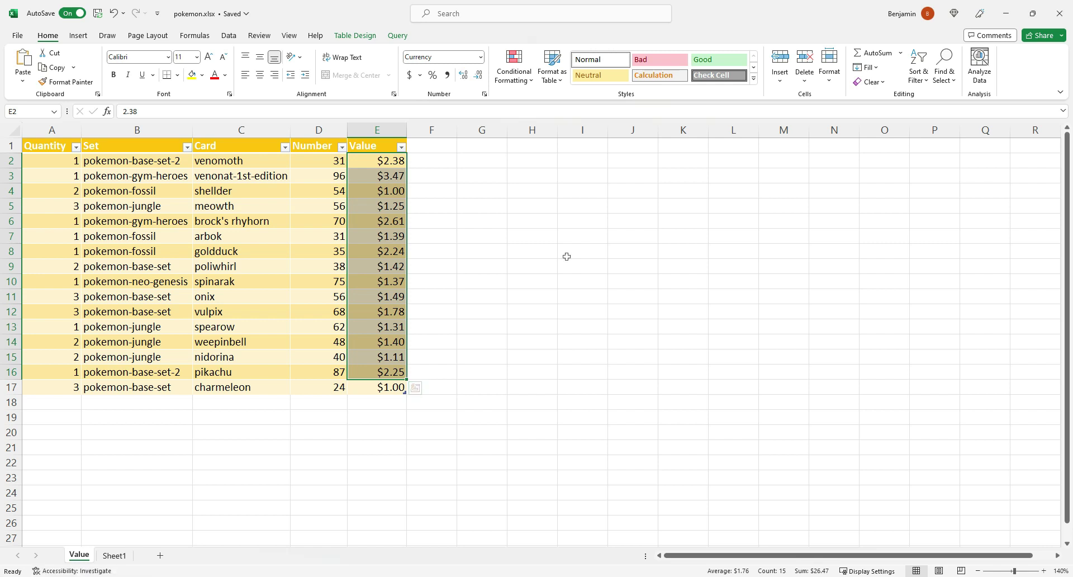
- Switch to Chrome, open the PriceCharting page for Pikachu #60 Pokemon Jungle and copy its URL
click(657, 575)
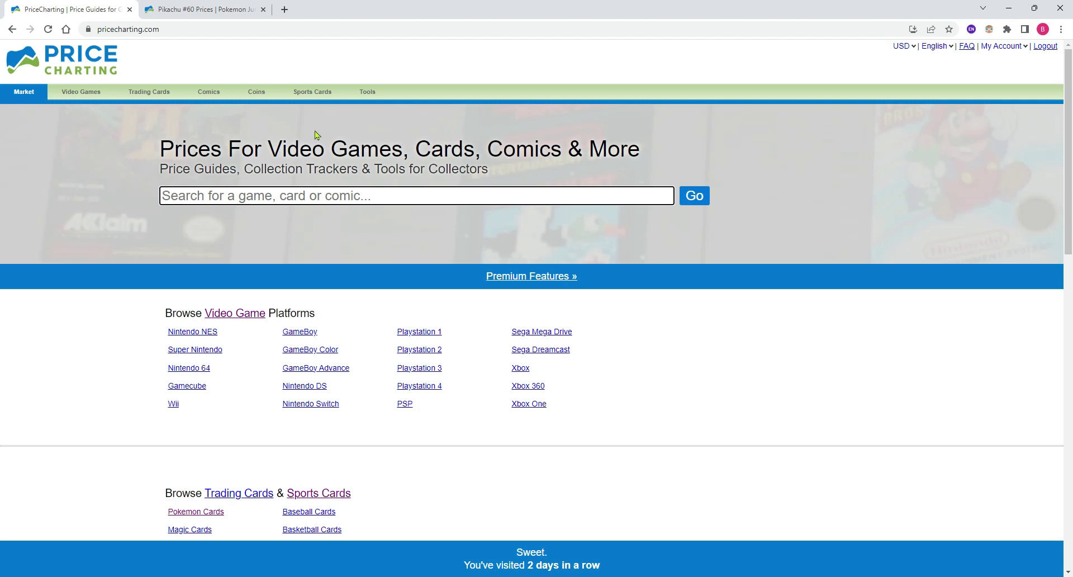
click(230, 8)
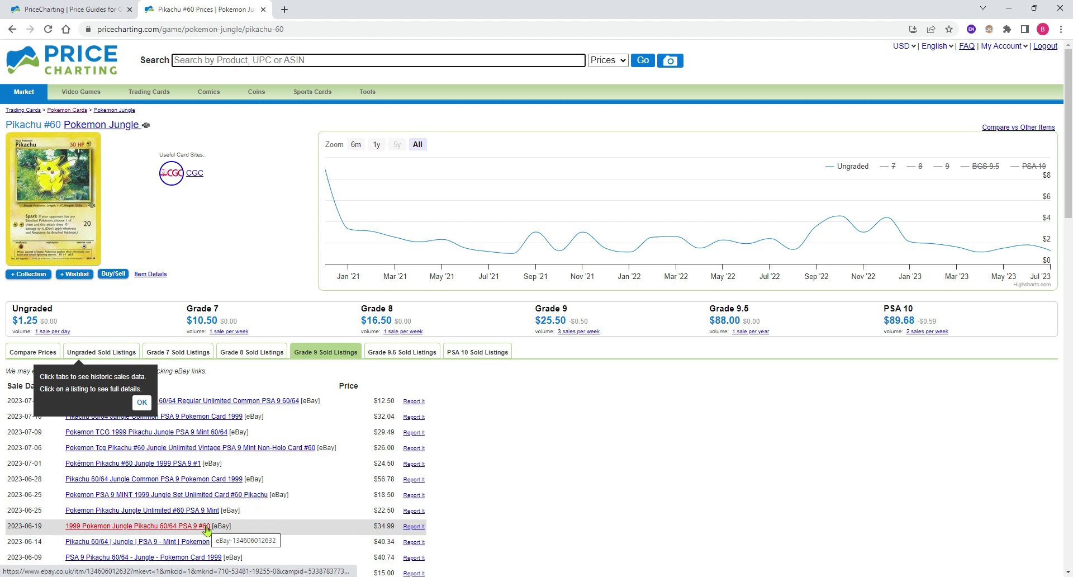
mouse_move(411, 245)
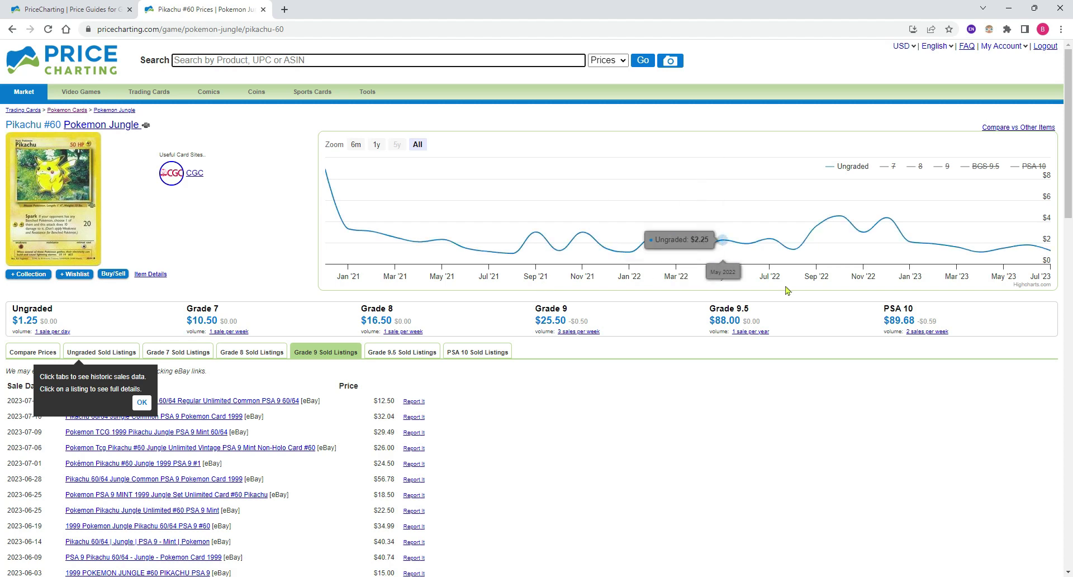
click(562, 505)
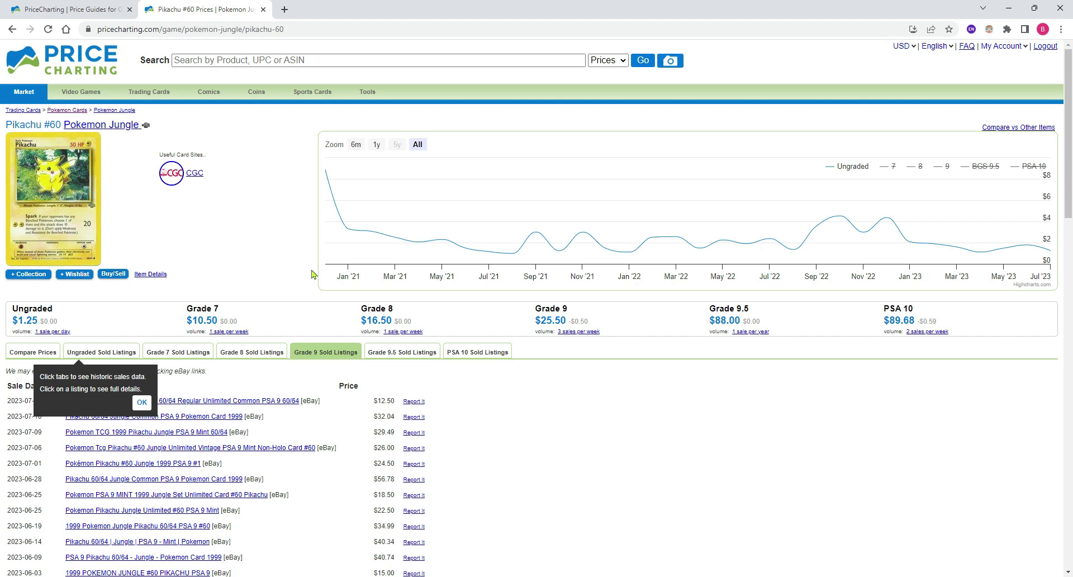
click(307, 34)
key(ctrl+c)
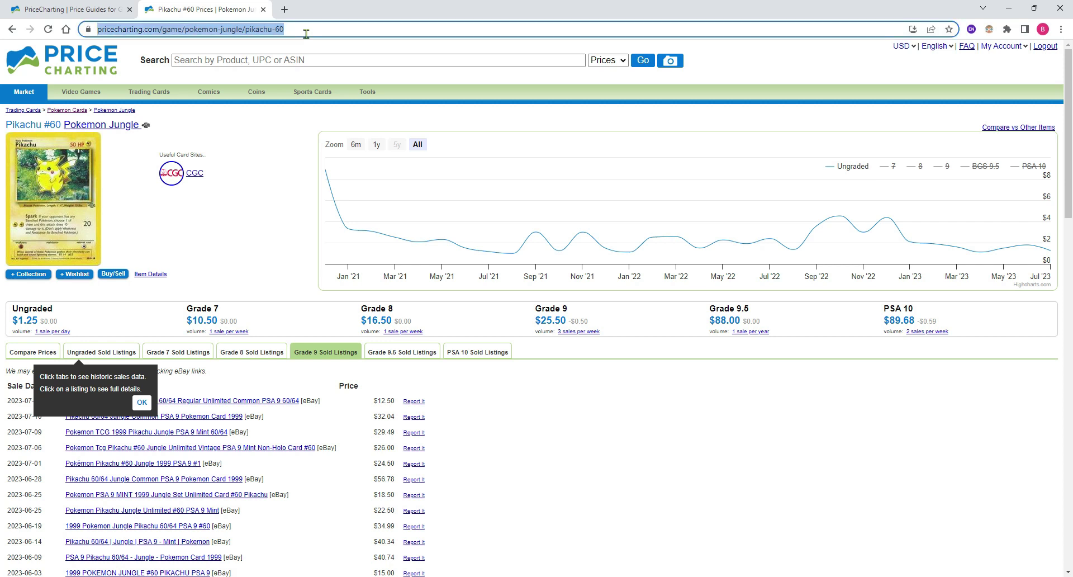
click(1010, 8)
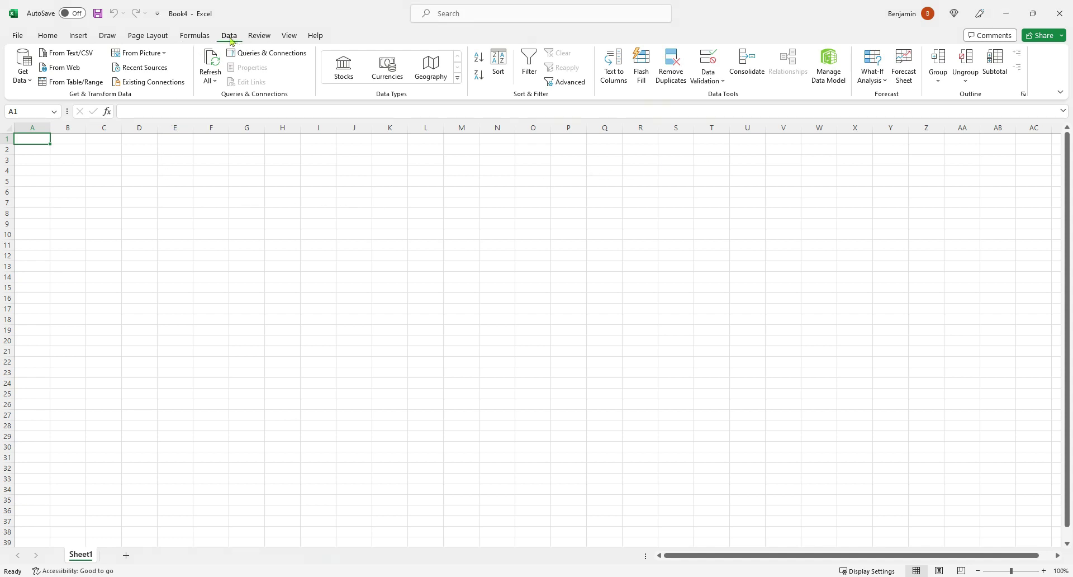
click(74, 68)
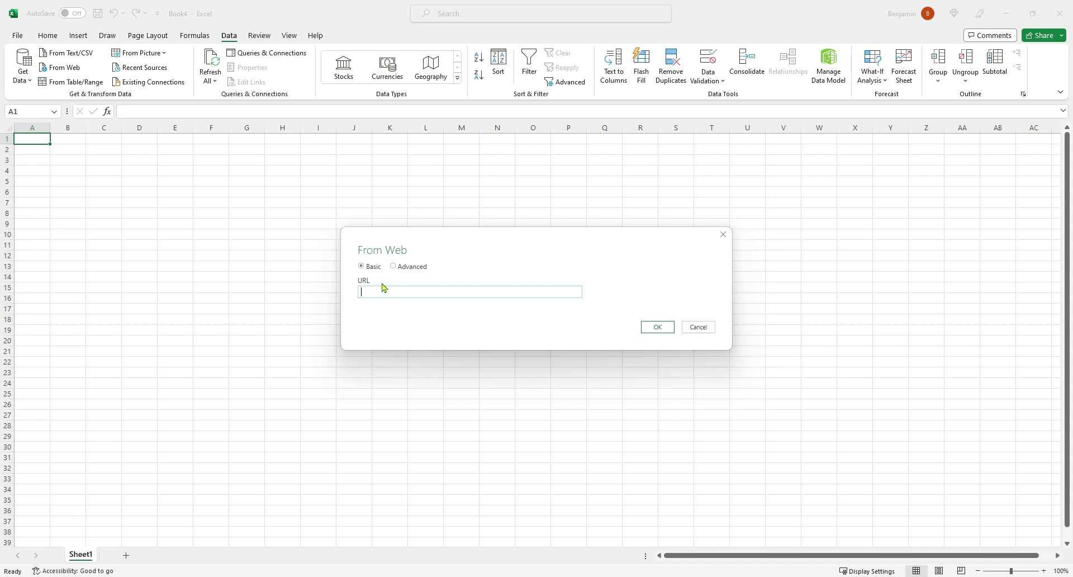
key(ctrl+v)
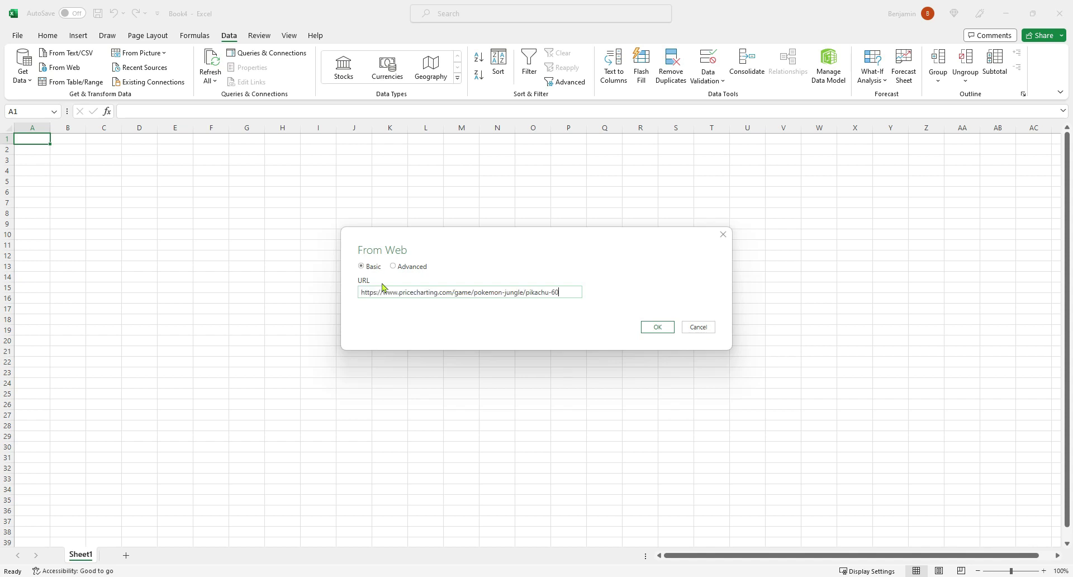
click(659, 332)
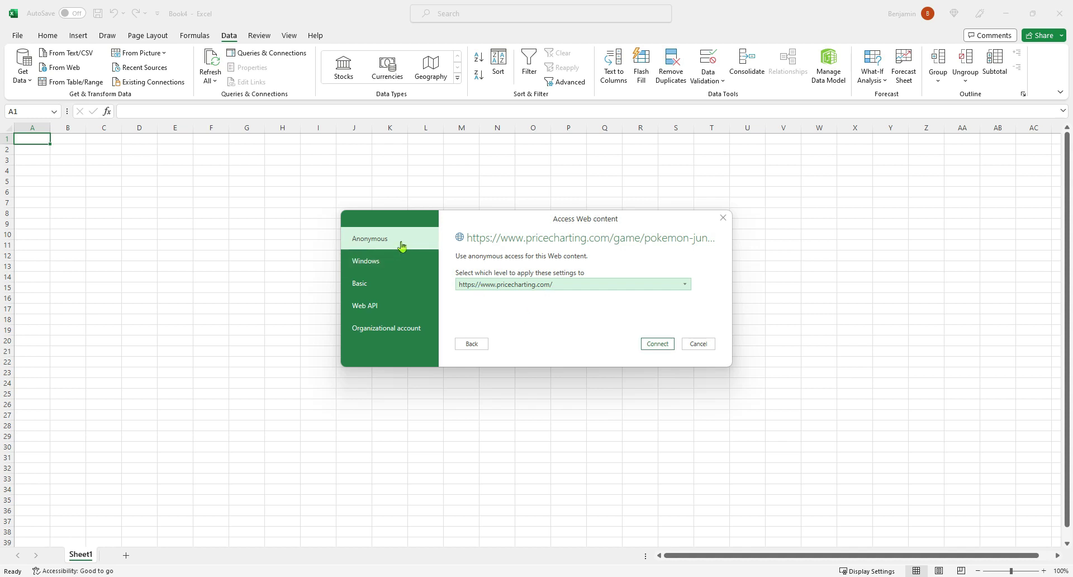
click(658, 344)
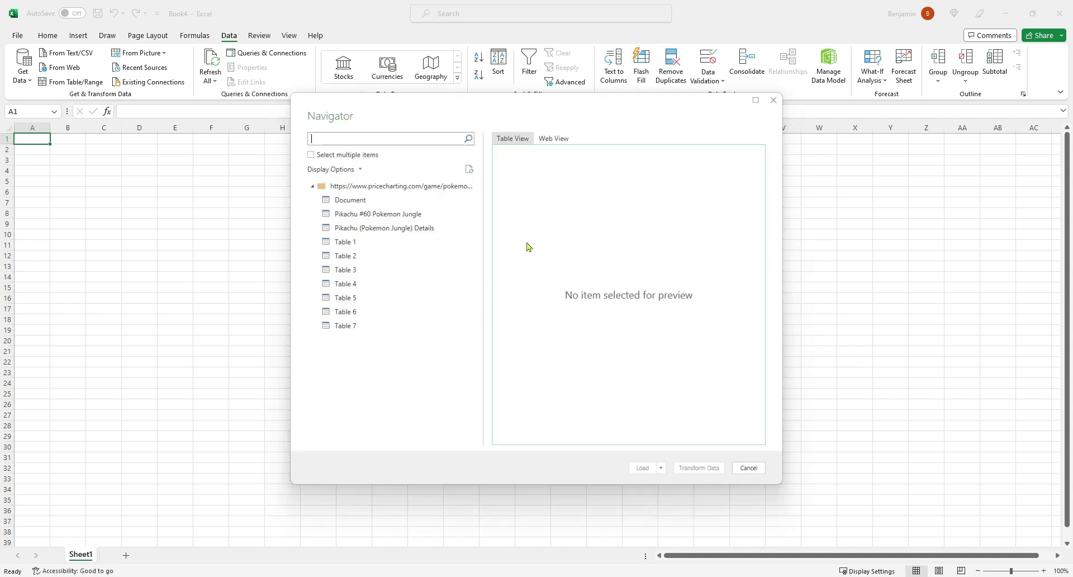
- Preview the Document item and examine the web view of the Pikachu price page
click(372, 201)
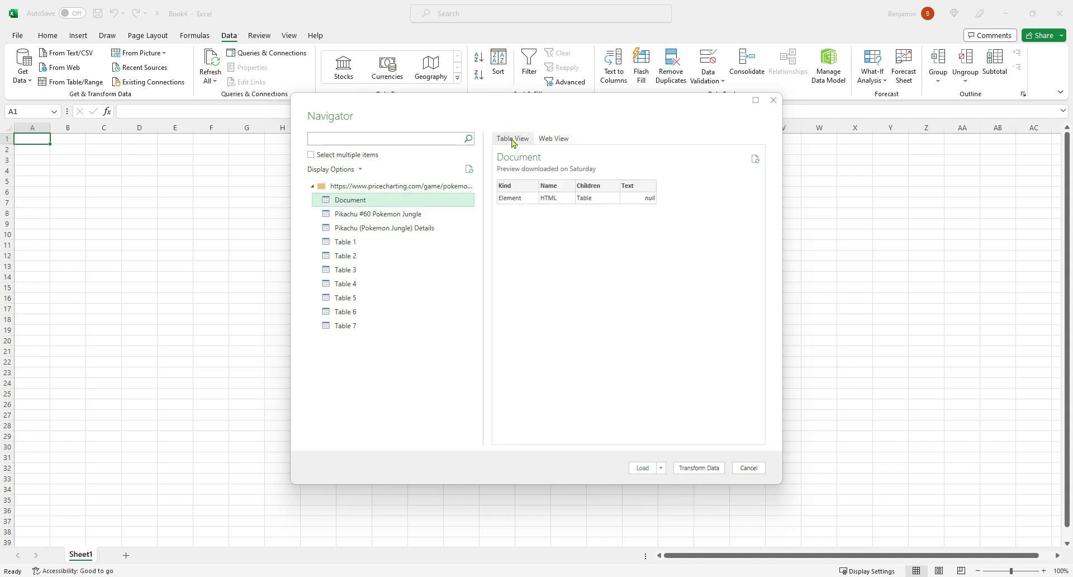
click(558, 141)
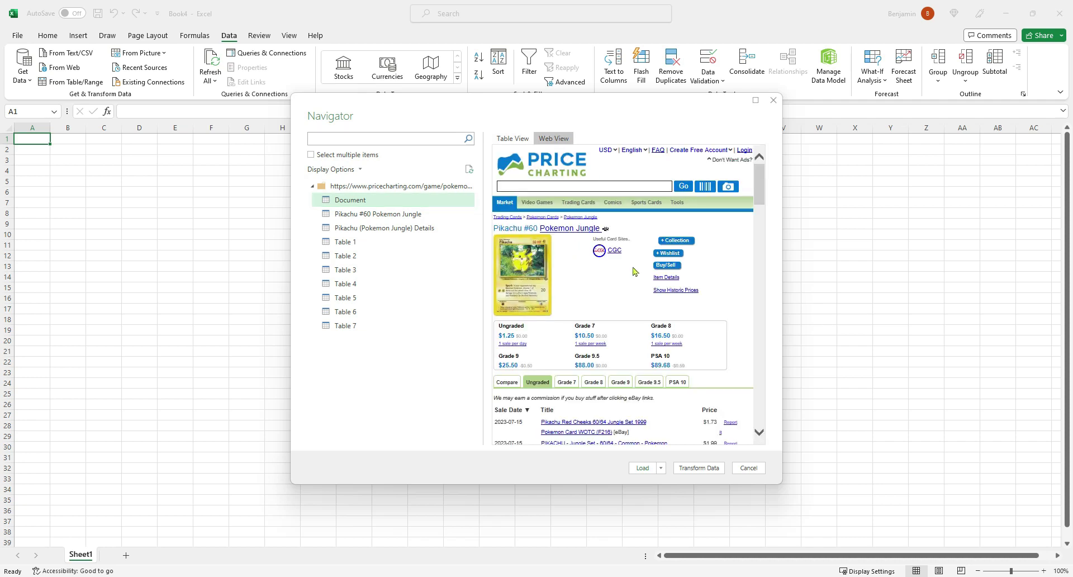
scroll(651, 292, down, 1)
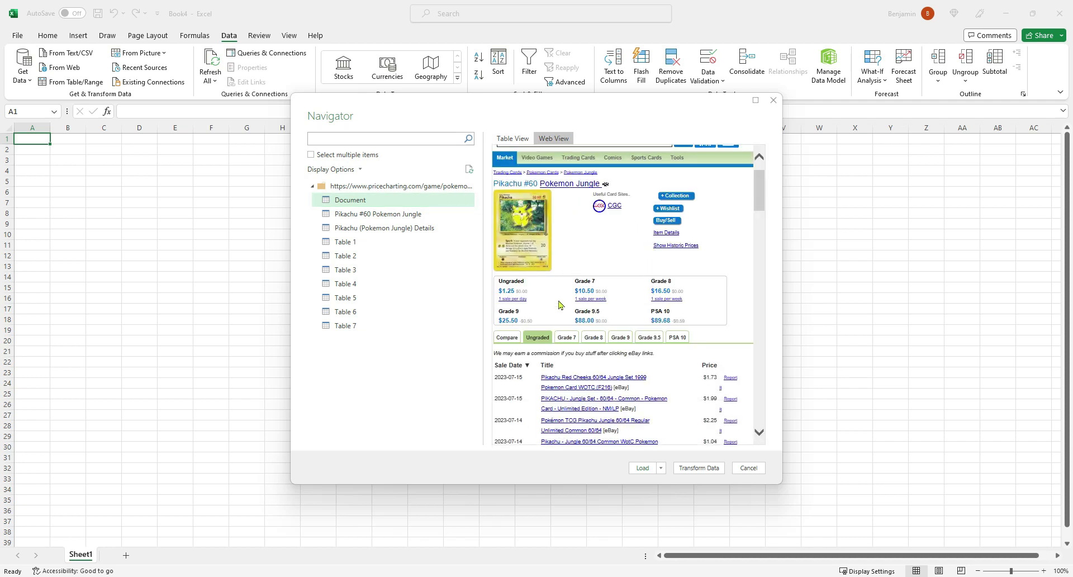
scroll(704, 326, up, 1)
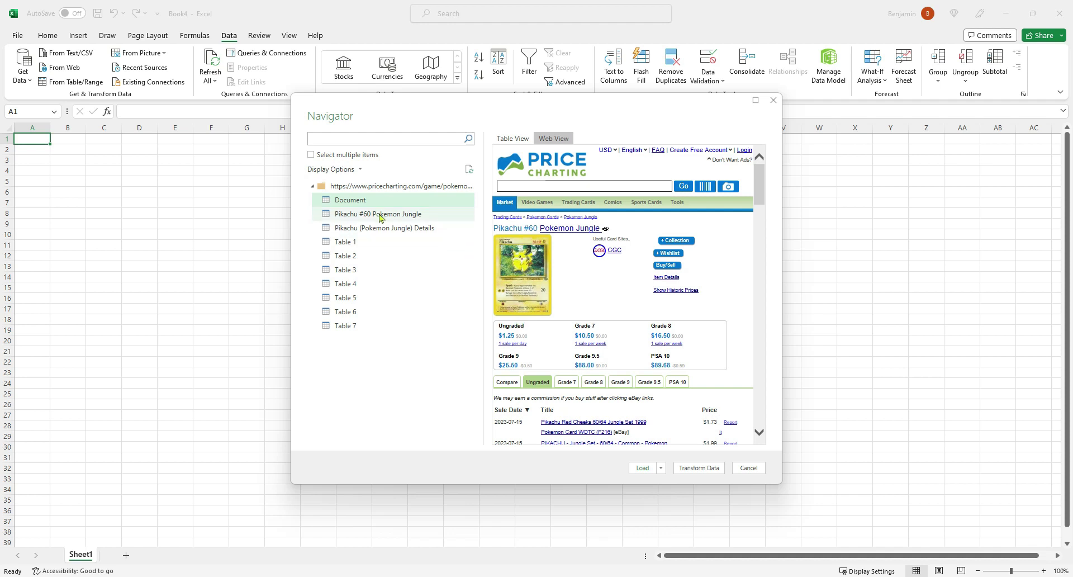
- Check the table preview of Pikachu #60 Pokemon Jungle across all grades and load it into the workbook
click(340, 218)
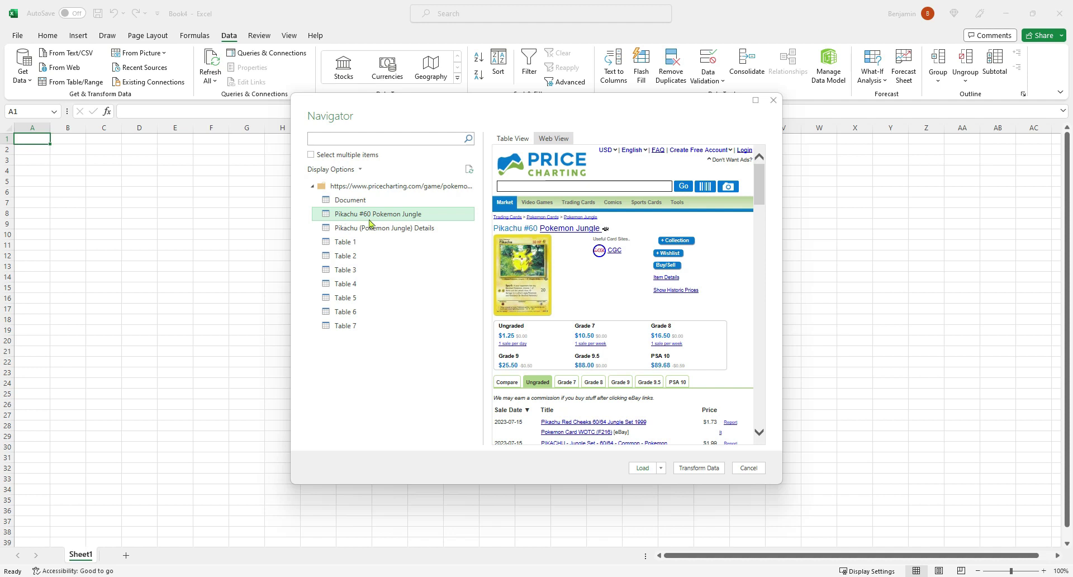
click(512, 138)
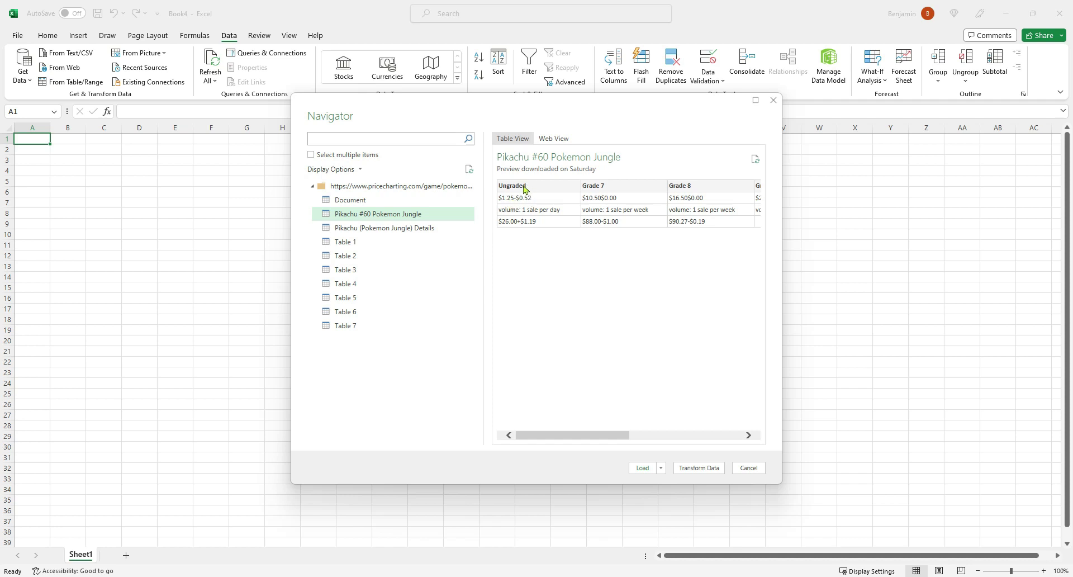
drag(571, 440, 705, 437)
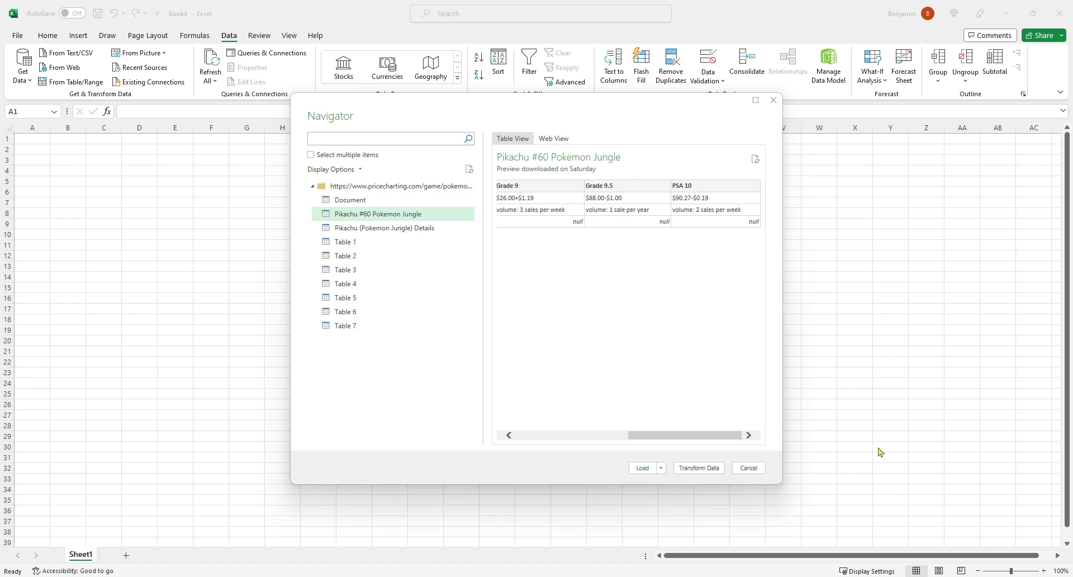
click(643, 468)
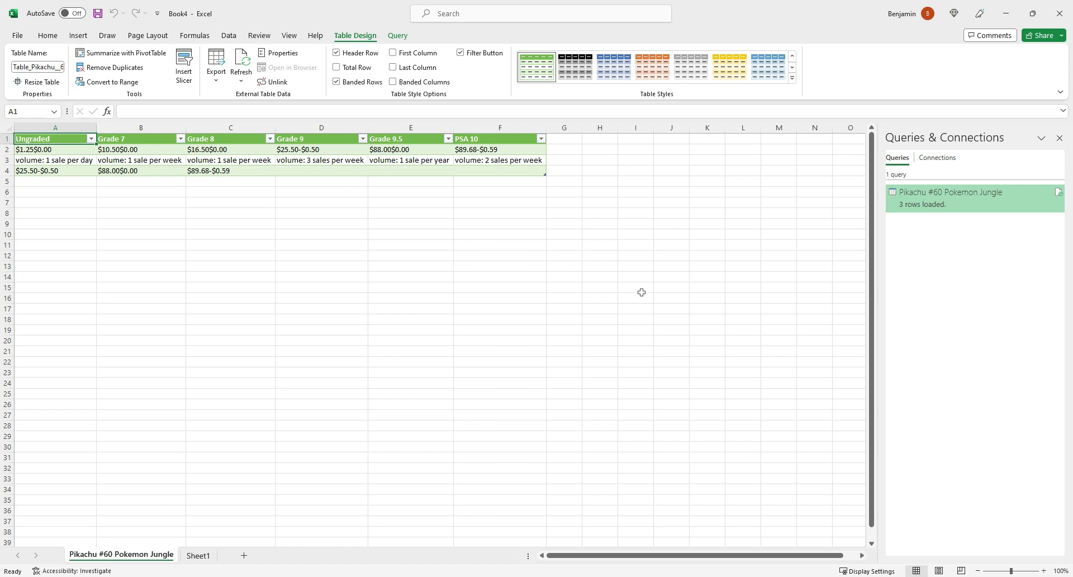
- Create a new workbook and enter the headers Set, Name, Number and Quantity in A1:D1
key(ctrl+n)
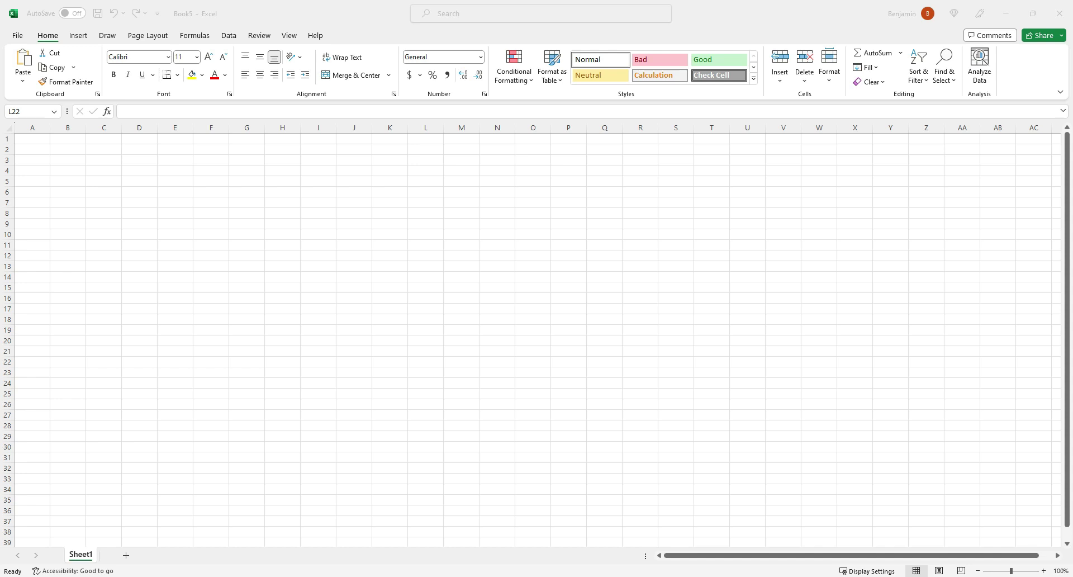
key(ctrl+Home)
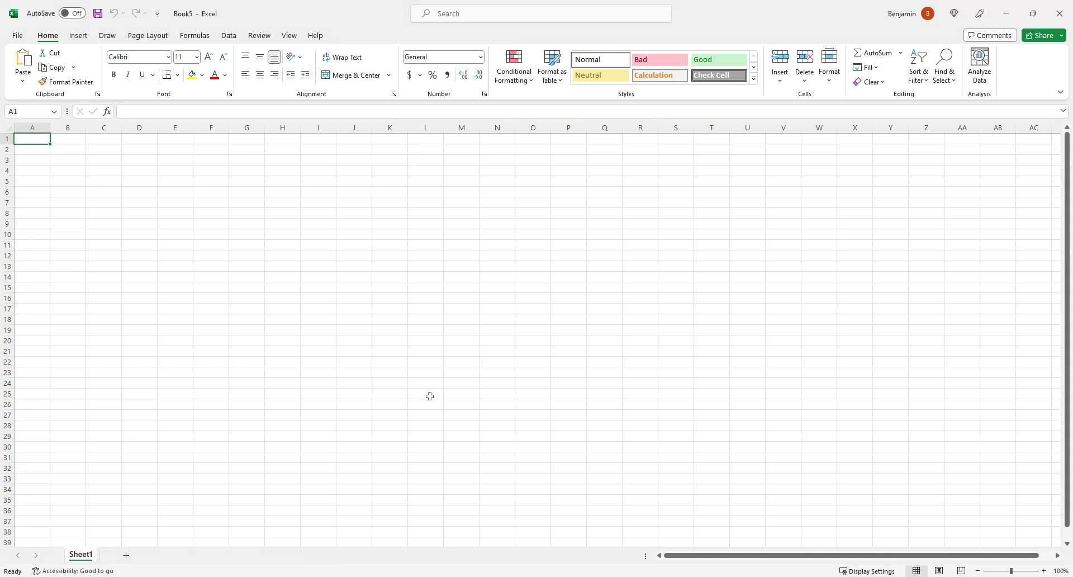
text(Set)
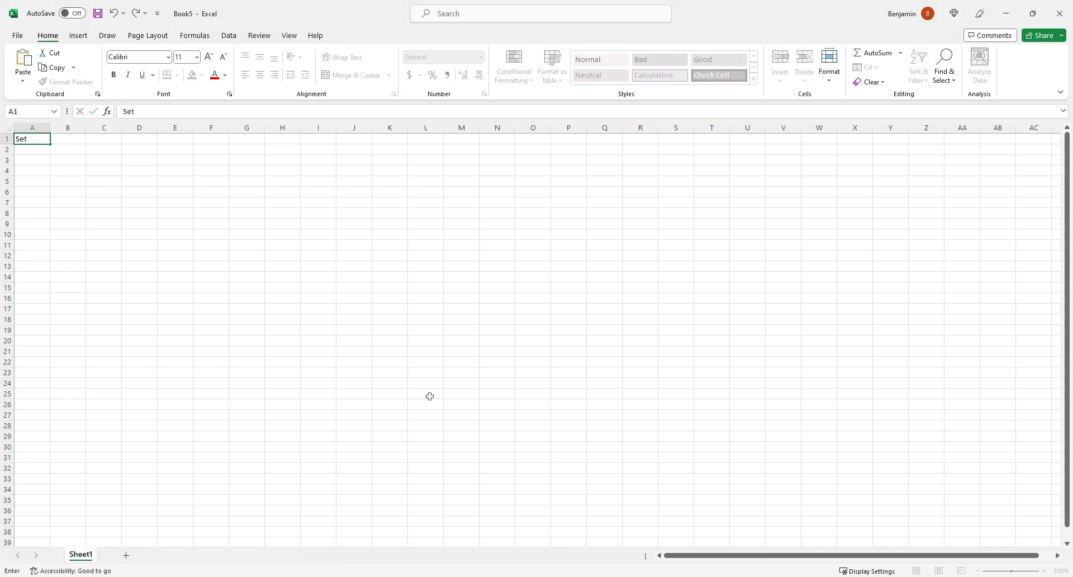
key(Tab)
text(Nam)
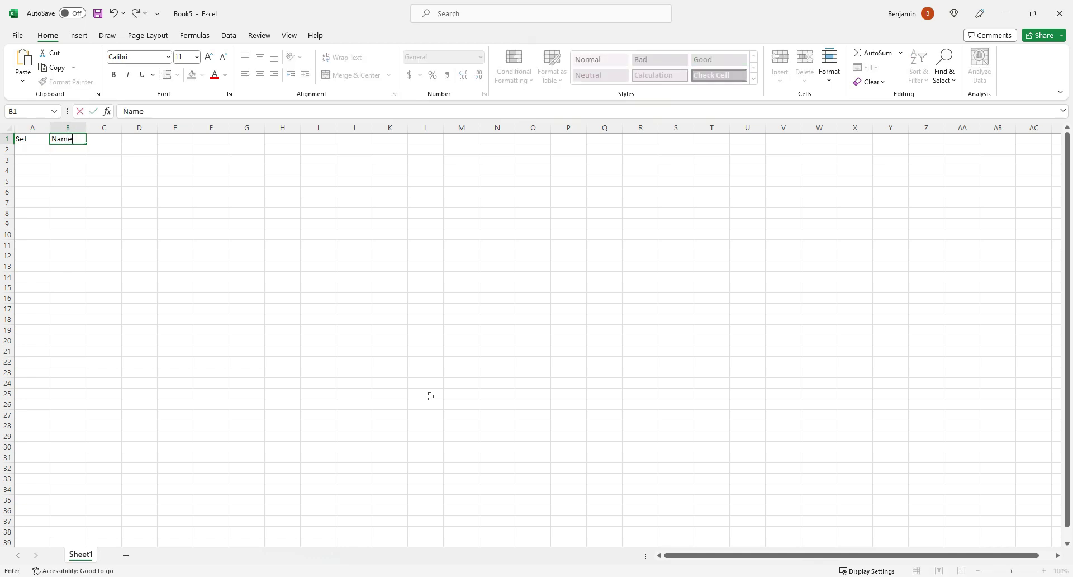
key(Tab)
text(Numbe)
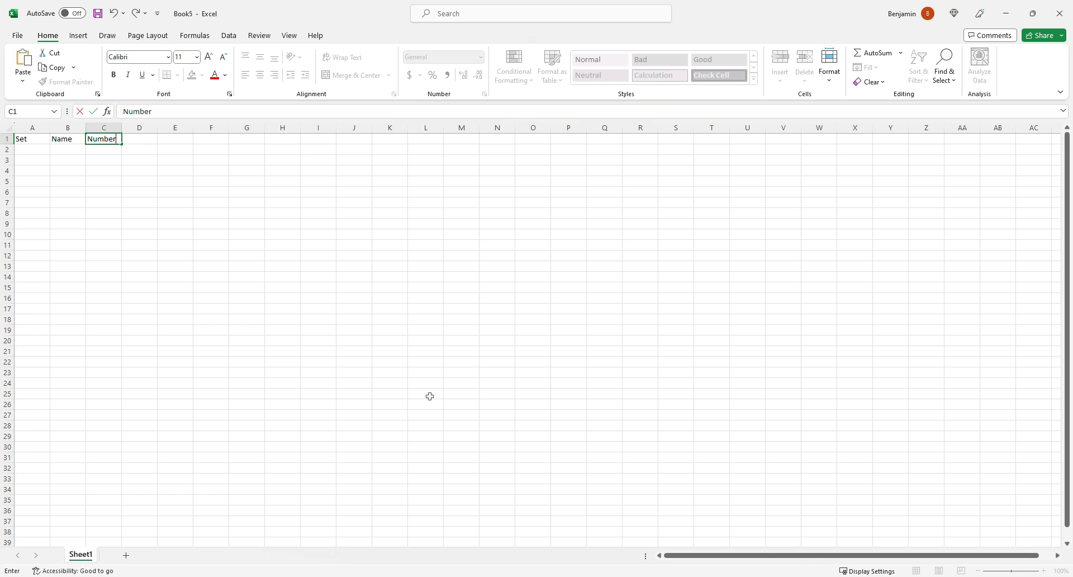
text(r)
key(Tab)
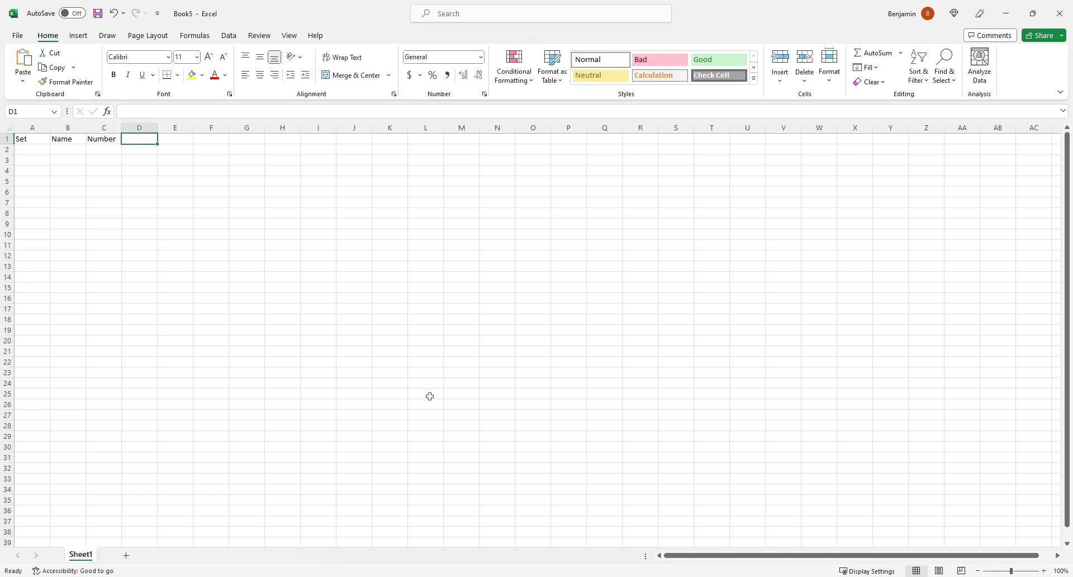
text(Quantity)
key(Return)
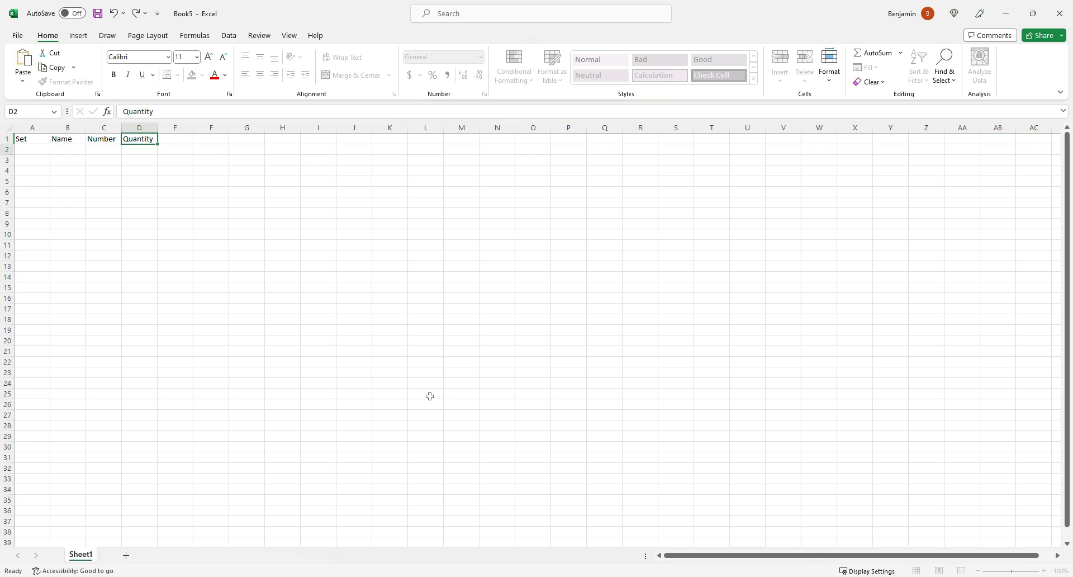
- Fill row 2 with pokemon-jungle, pikachu, 60, 1 and row 3 with pokemon-base-set, ponyta, 60, 1
scroll(469, 321, up, 3)
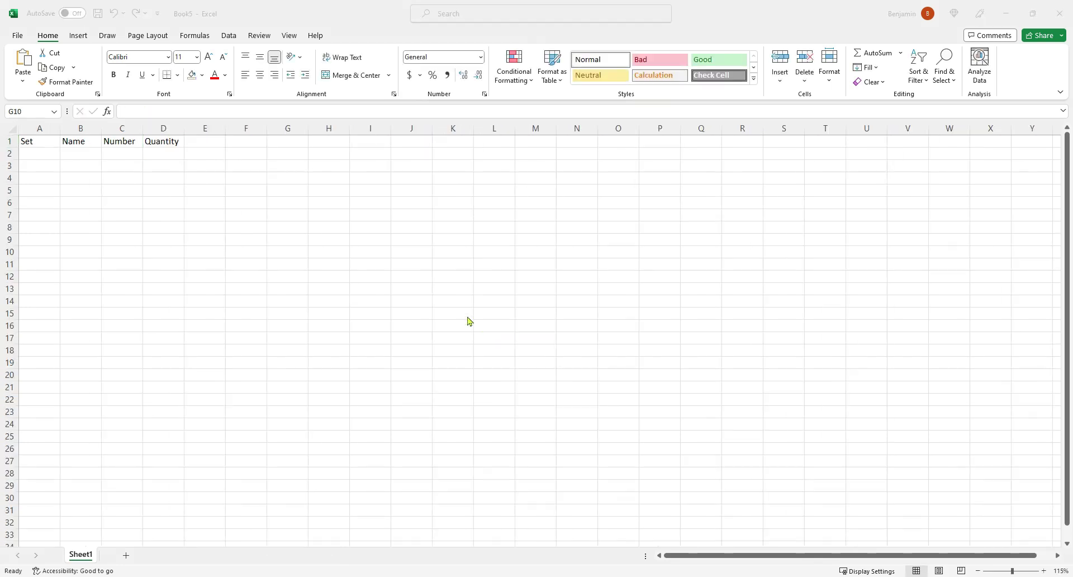
click(45, 163)
key(ctrl+c)
key(ctrl+v)
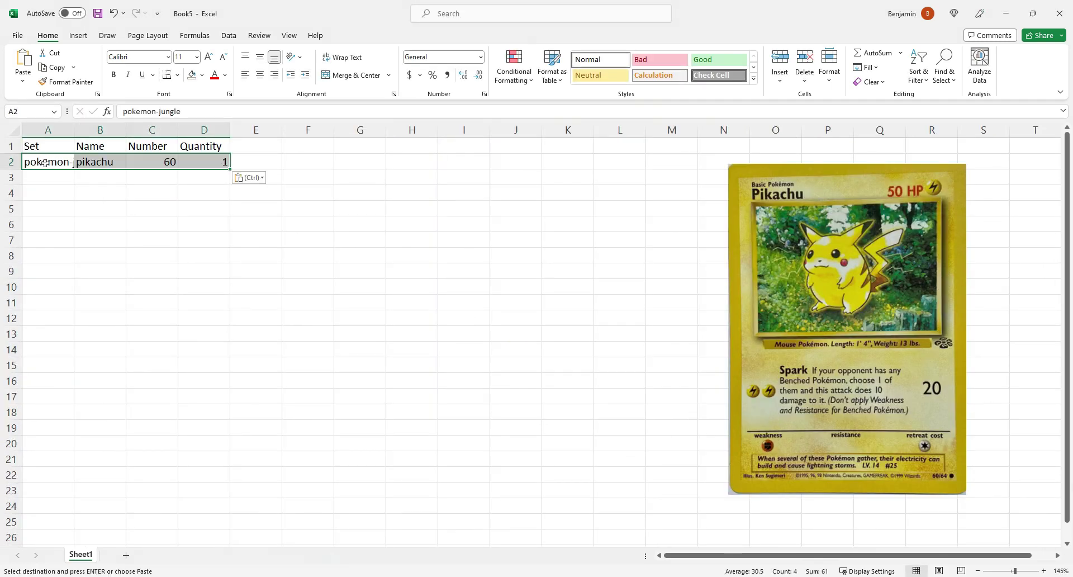
click(117, 231)
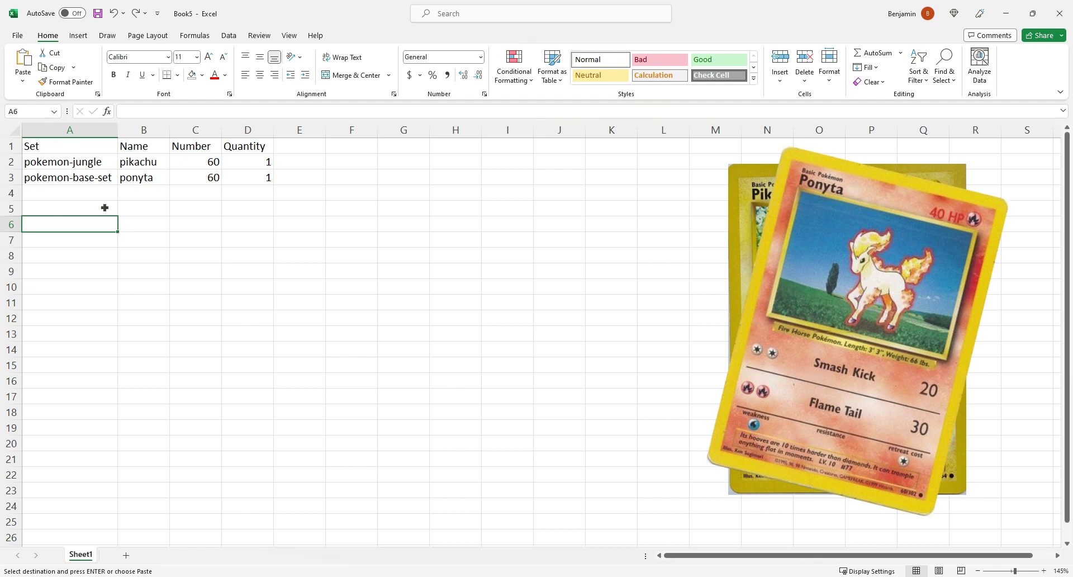
- Paste the card entry pokemon-fossil, omanyte, 52, 2 into row 4
drag(105, 209, 80, 190)
click(116, 232)
click(79, 193)
key(ctrl+v)
click(285, 266)
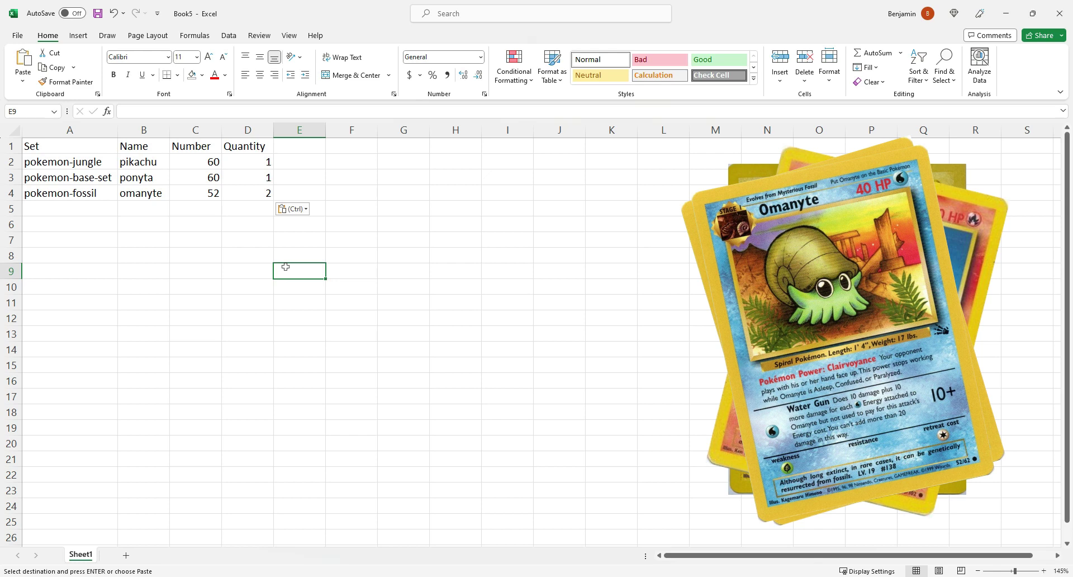
- Turn the card list in A1:D4 into a table with headers and load it into the Power Query Editor
click(229, 35)
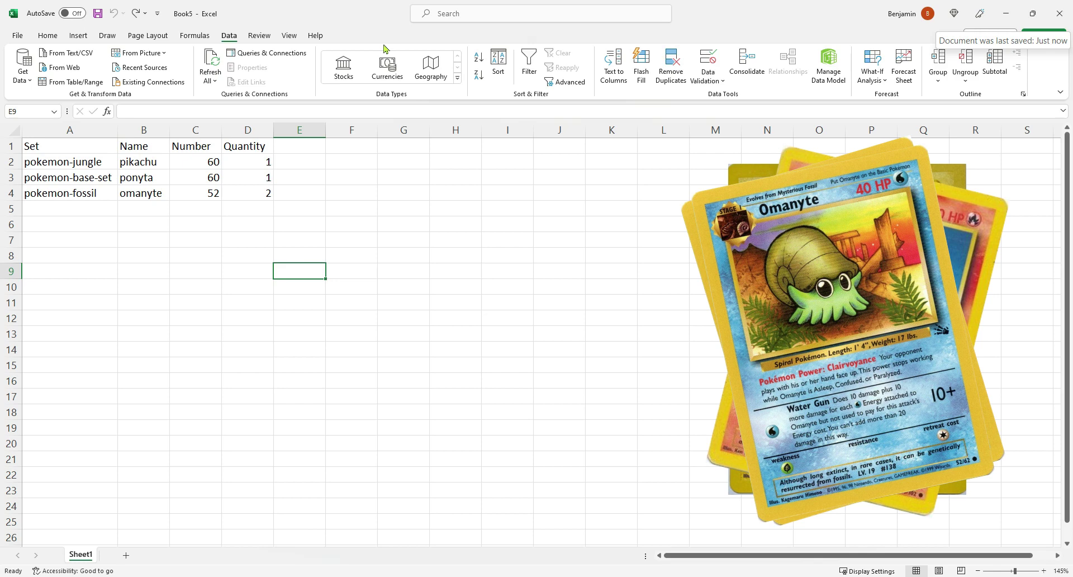
drag(89, 163, 238, 162)
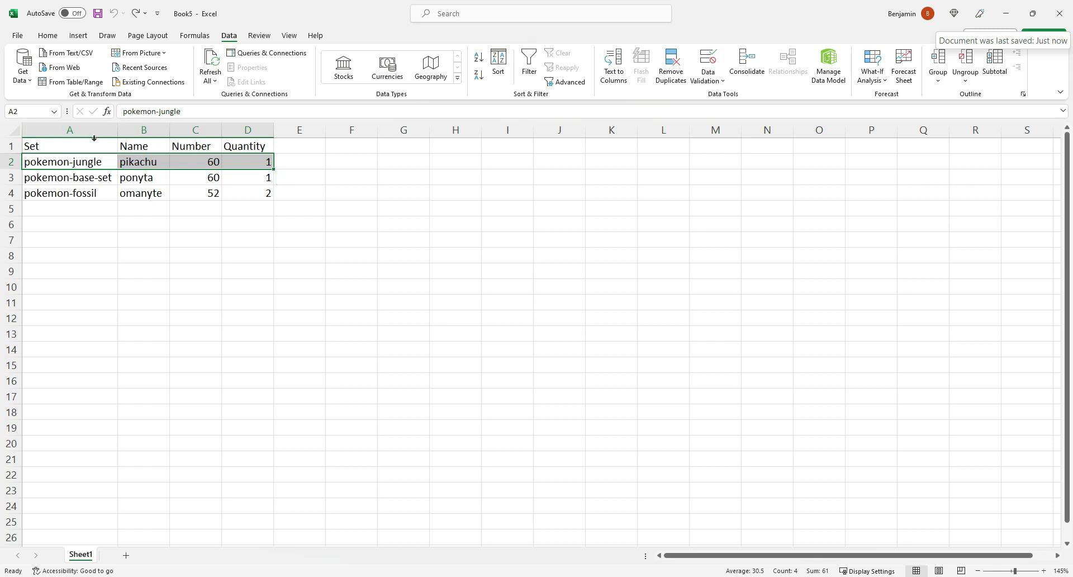
drag(28, 146, 251, 195)
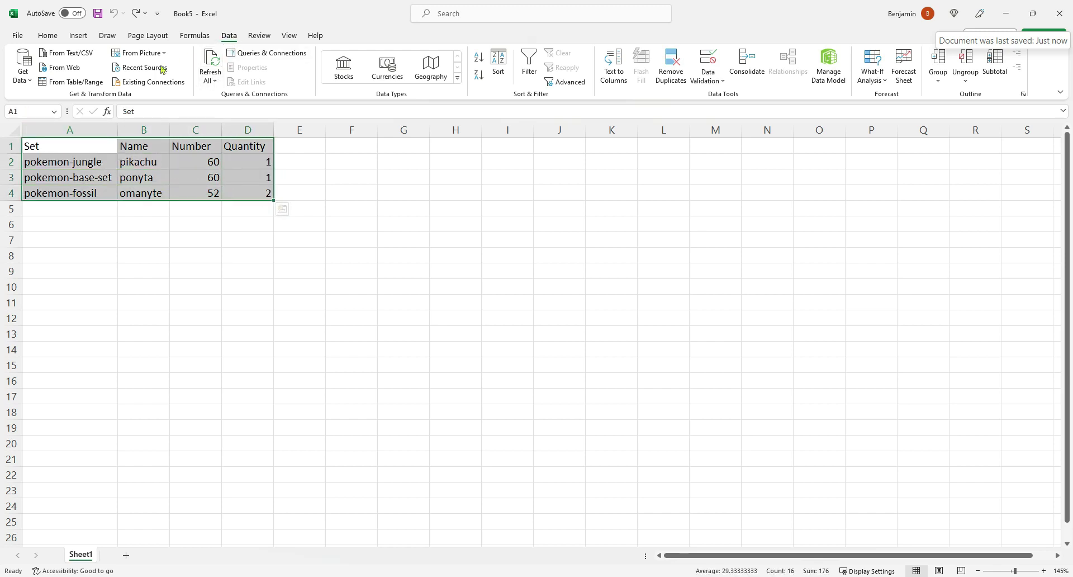
click(89, 83)
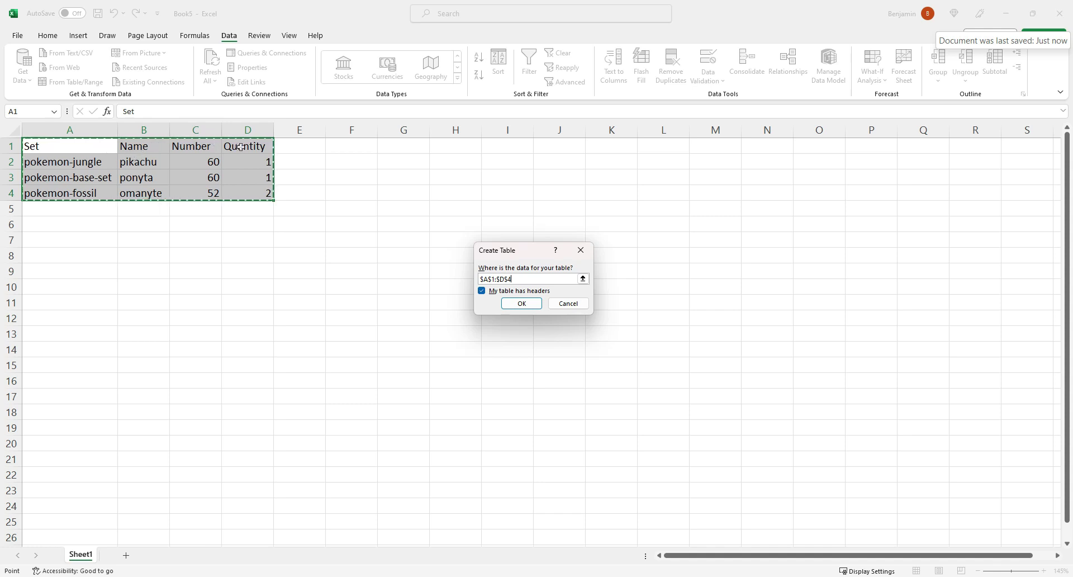
click(515, 304)
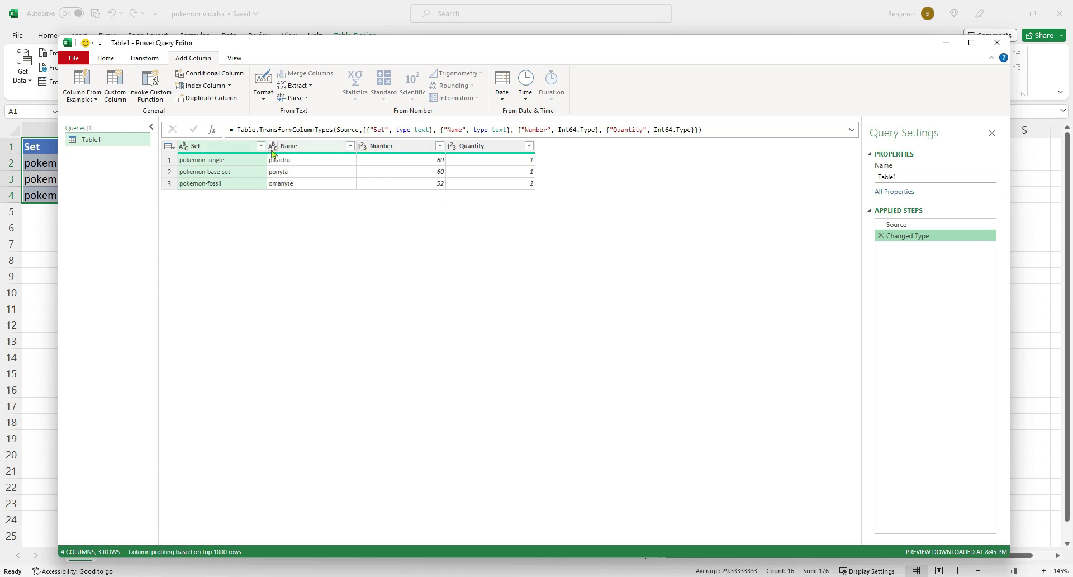
- Change the Number column's data type to Text, replacing the current type conversion
click(412, 147)
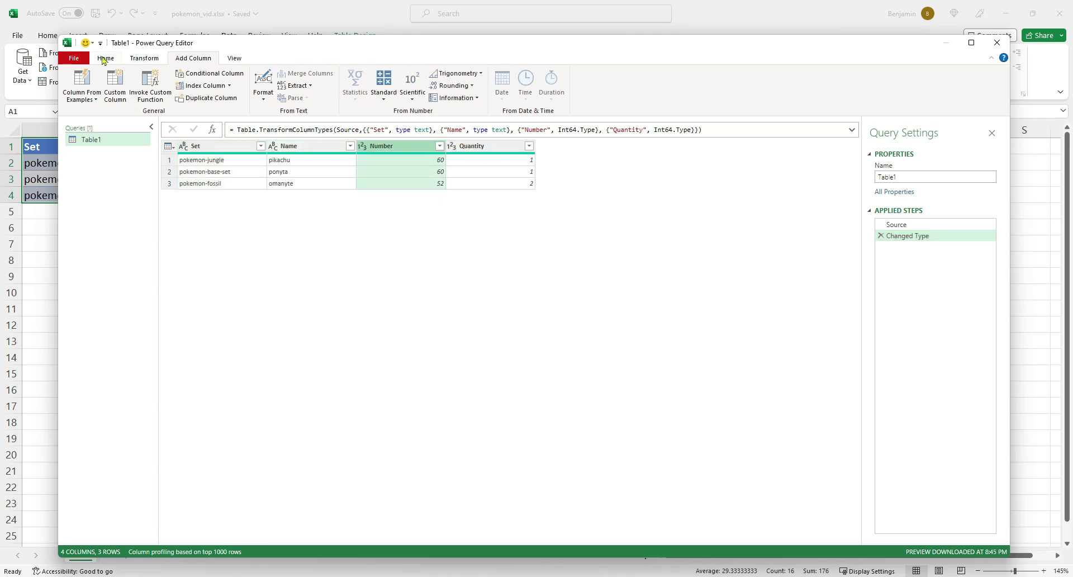
click(146, 62)
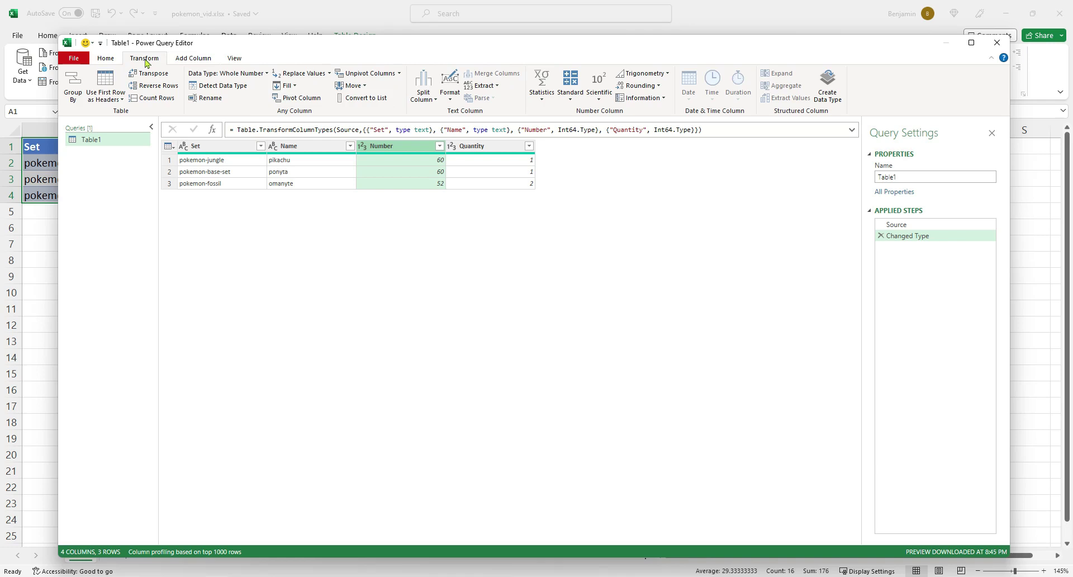
click(228, 75)
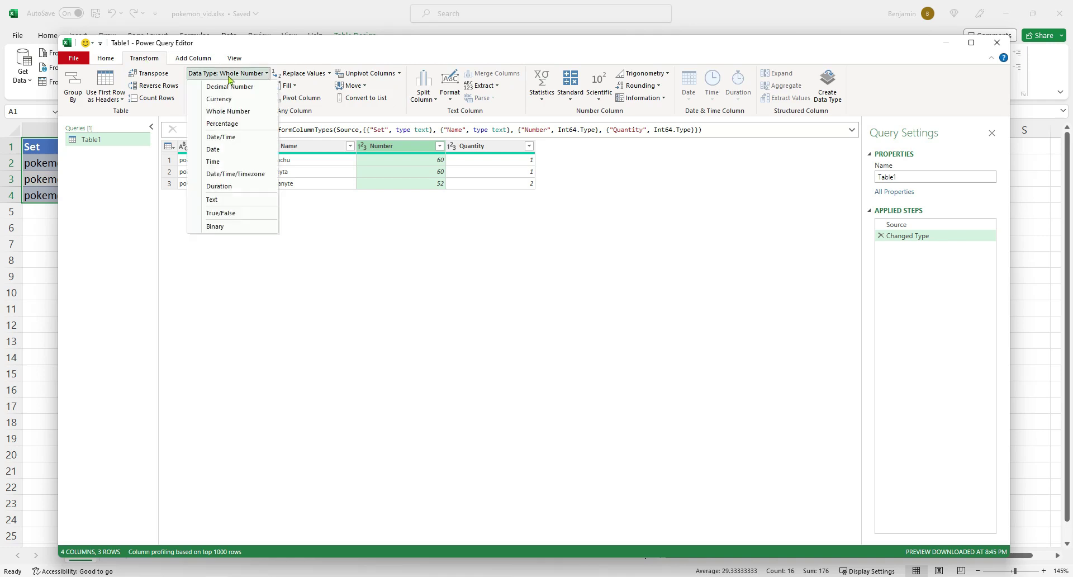
click(239, 200)
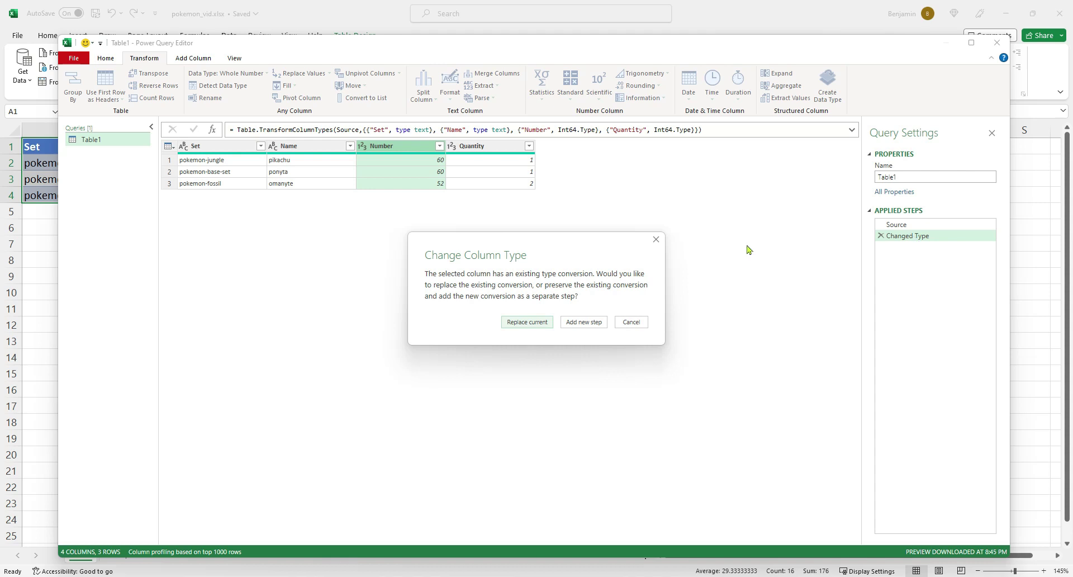
click(536, 323)
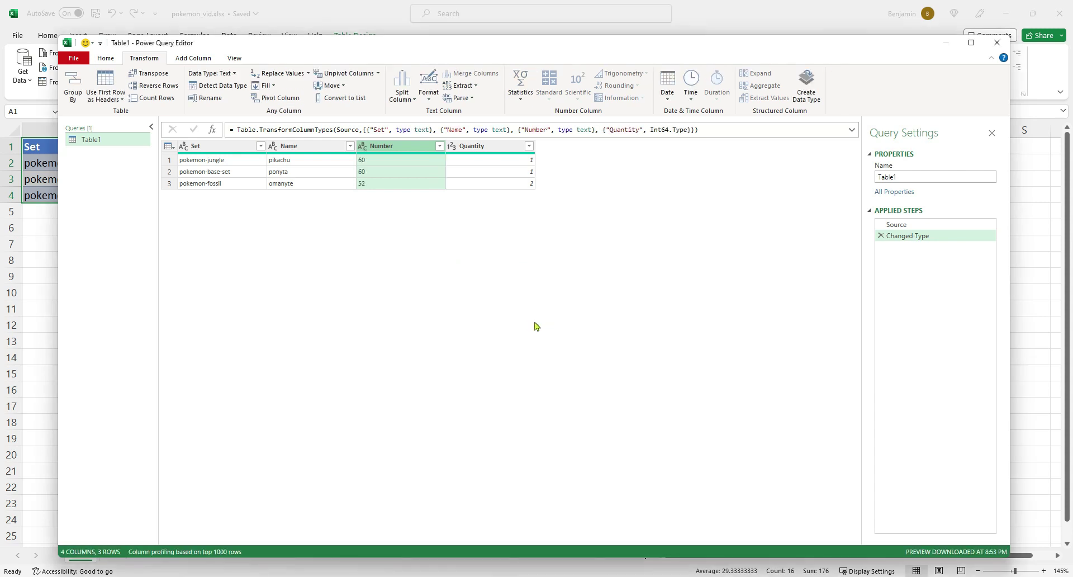
- Change the Quantity column's data type to Text, replacing the current type conversion
click(490, 151)
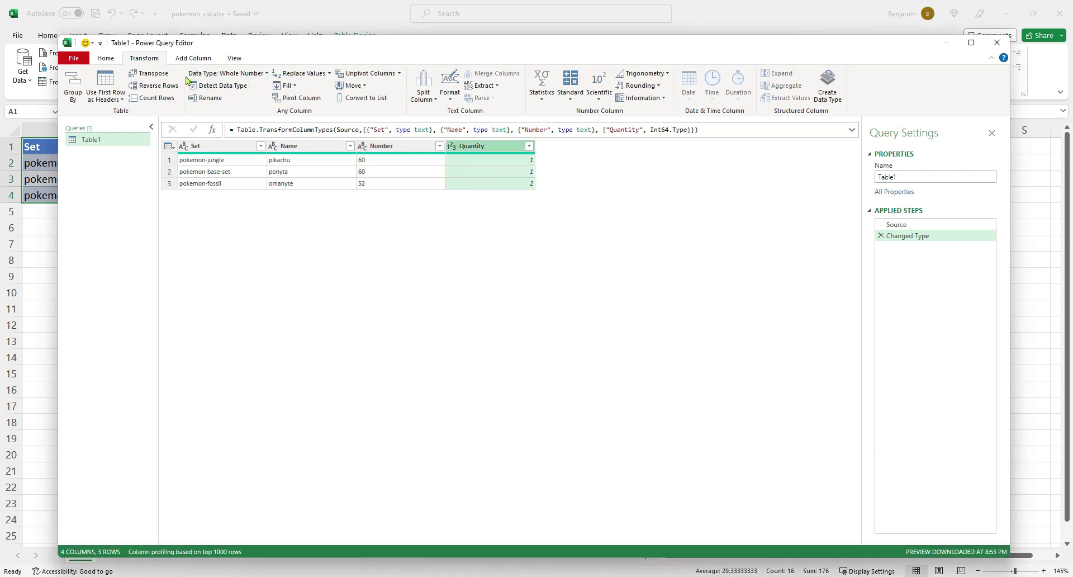
click(229, 74)
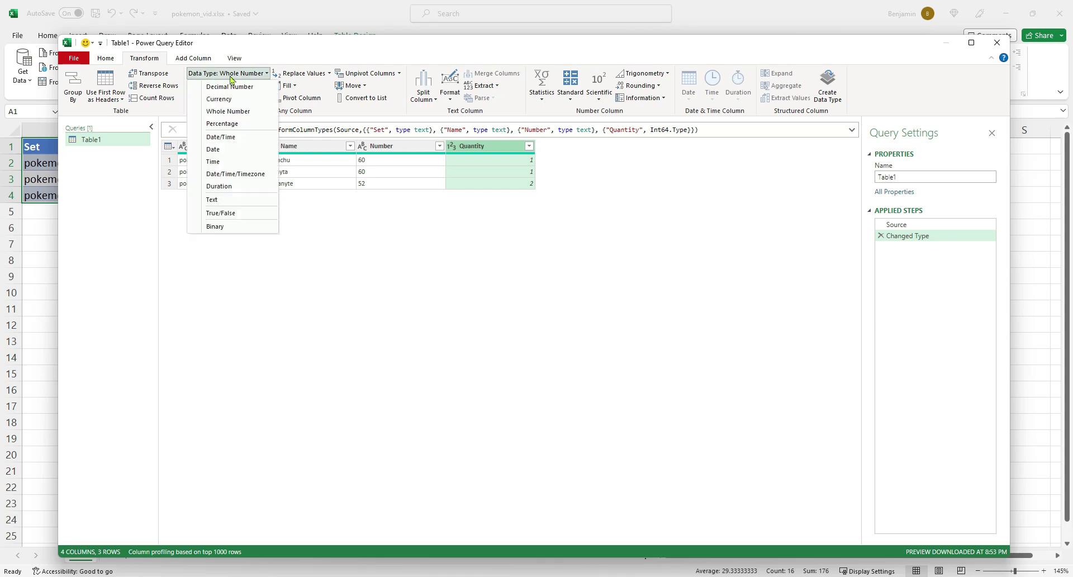
click(226, 201)
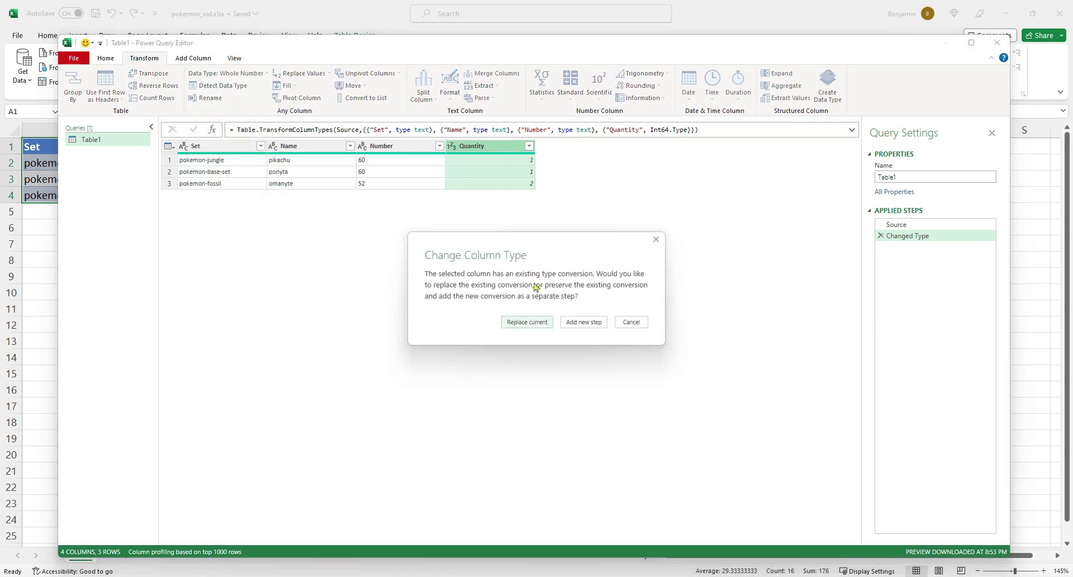
click(534, 322)
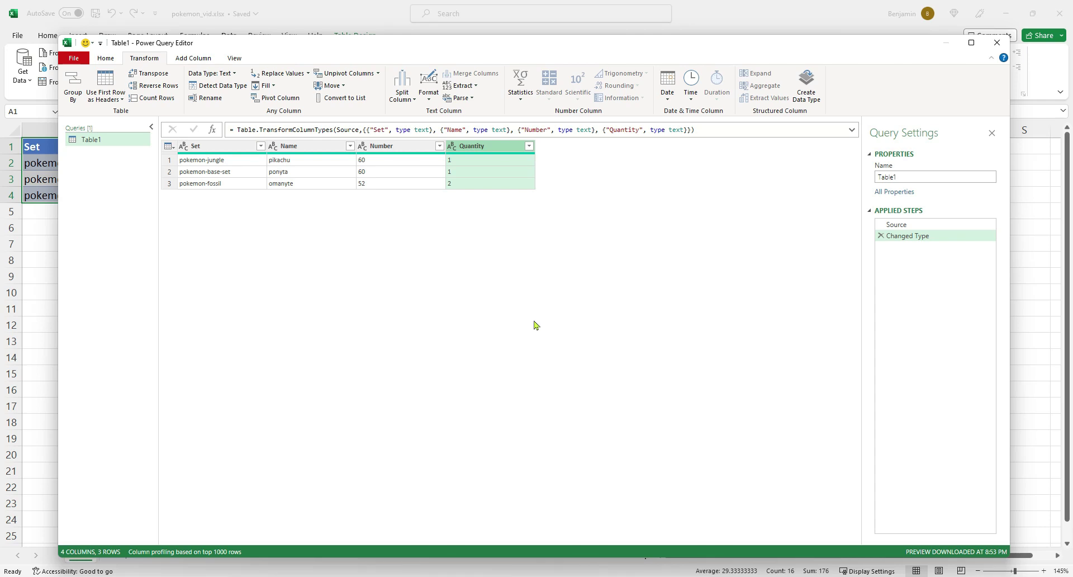
click(208, 59)
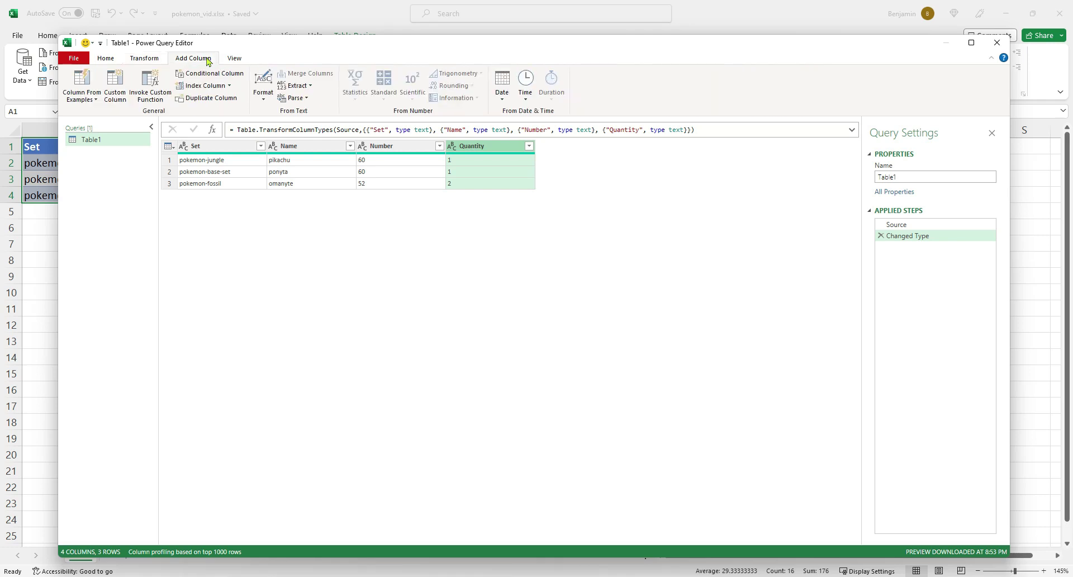
click(115, 89)
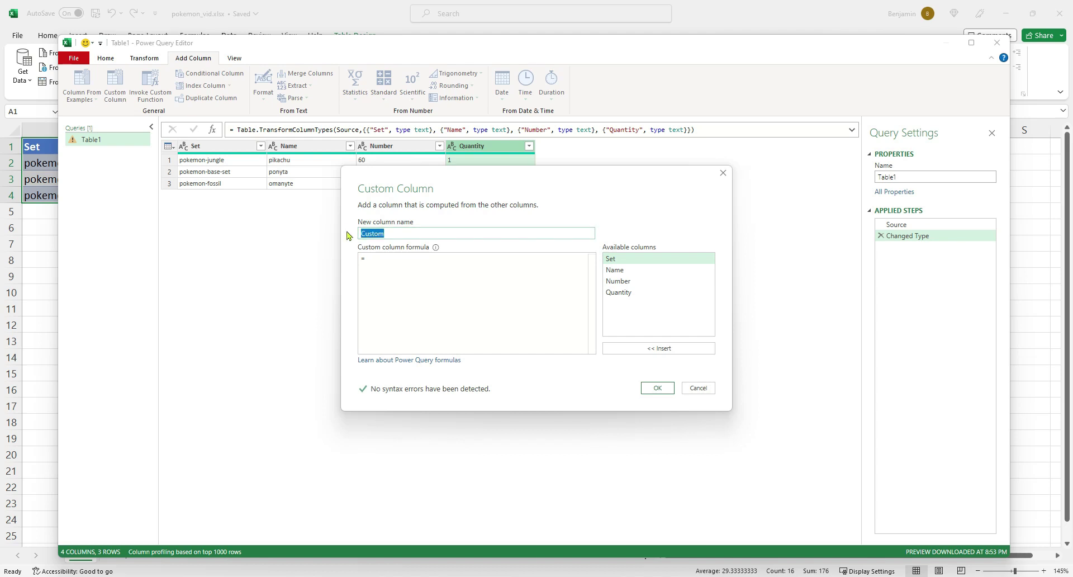
text(urls)
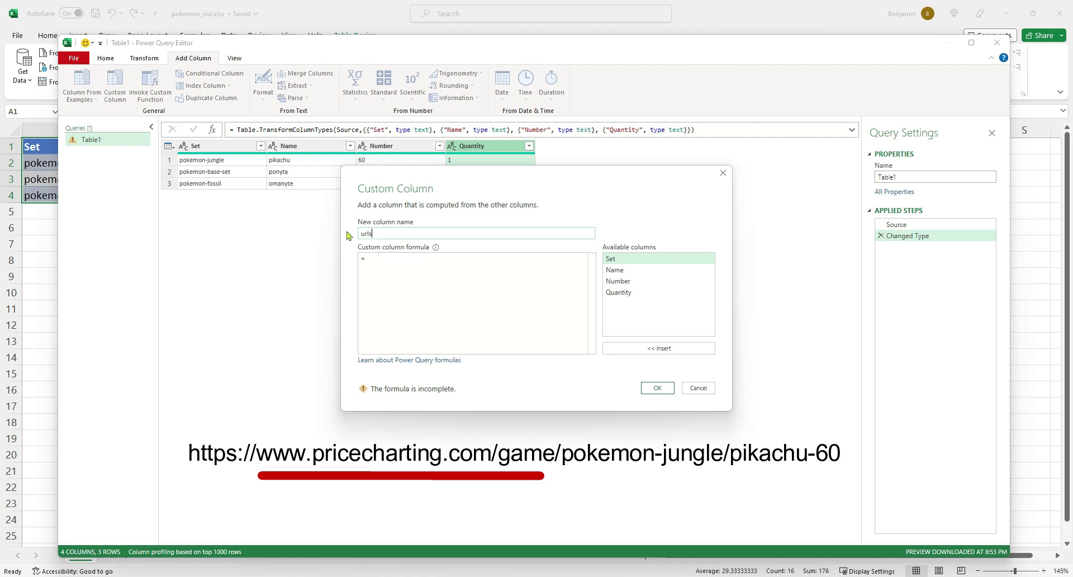
click(487, 271)
text(")
text(https://www.pricecharting.com/game)
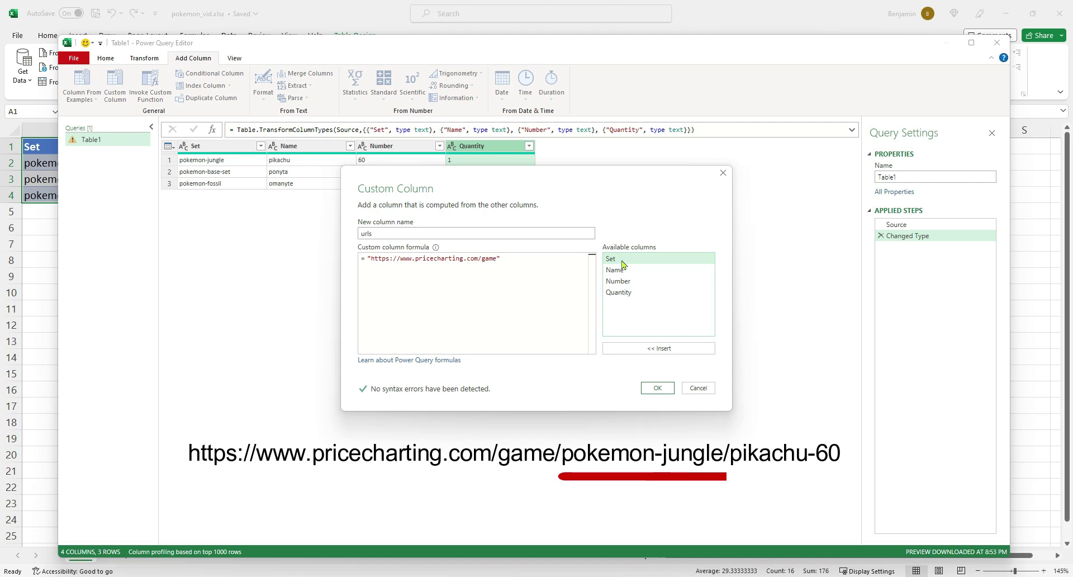
- Wrap the base URL in a Text.Combine list with "/" as separator and add the [Set] column to that list
click(367, 258)
text(Text.)
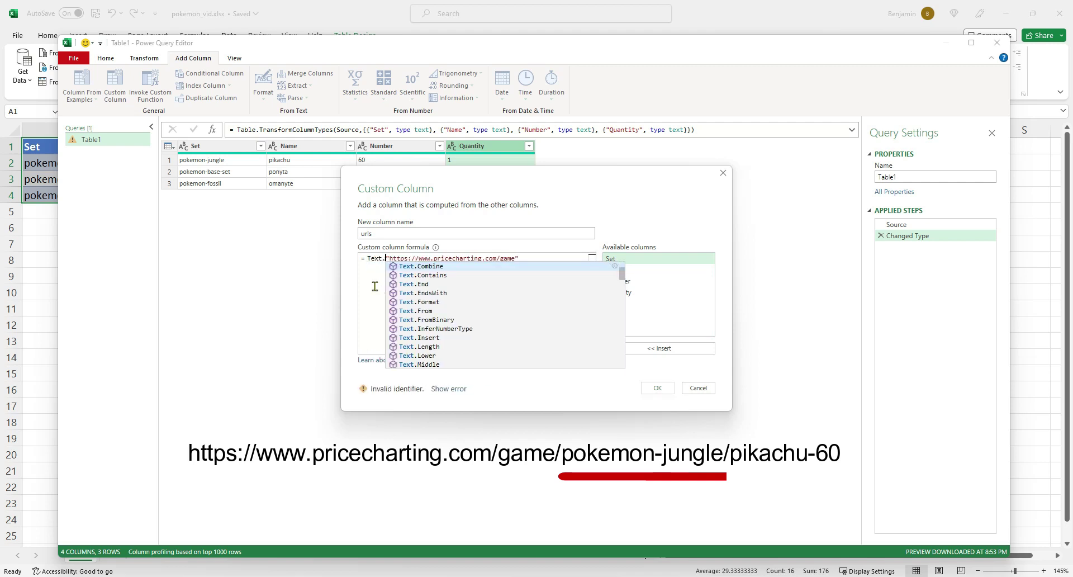
text(Combine()
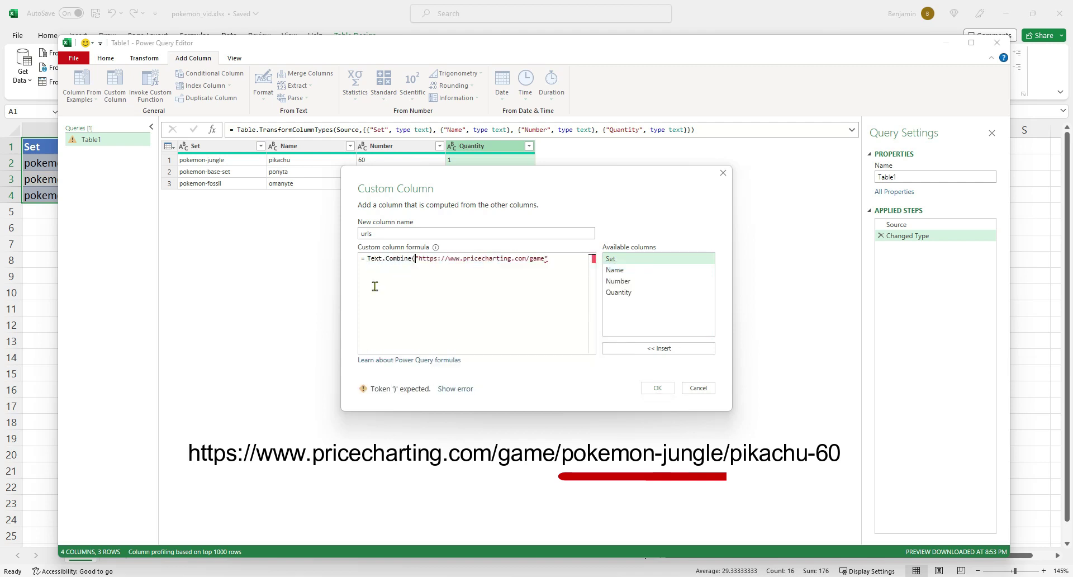
text({)
click(565, 260)
text(}))
text(, )
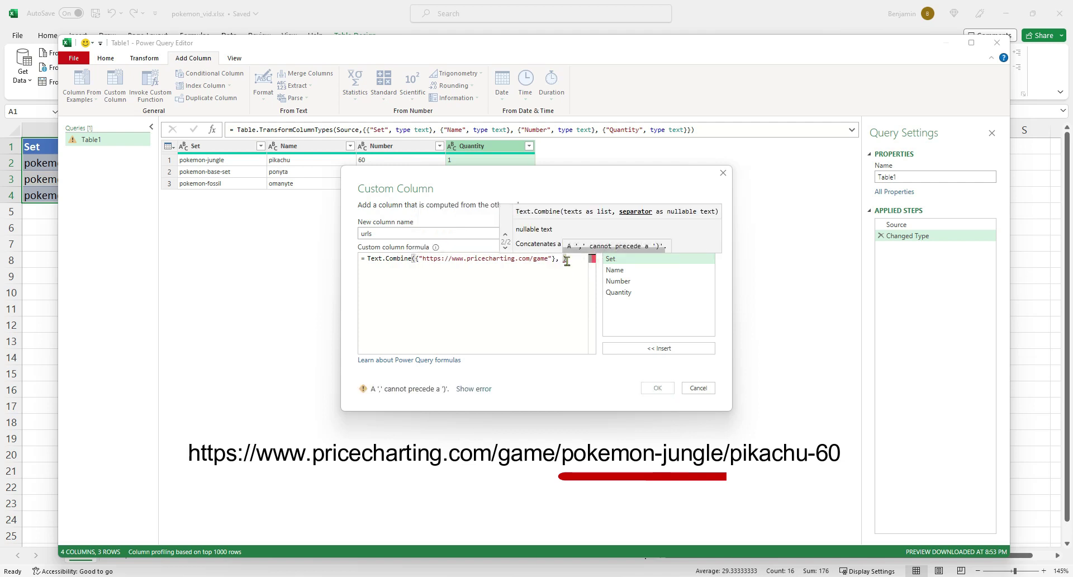
text("")
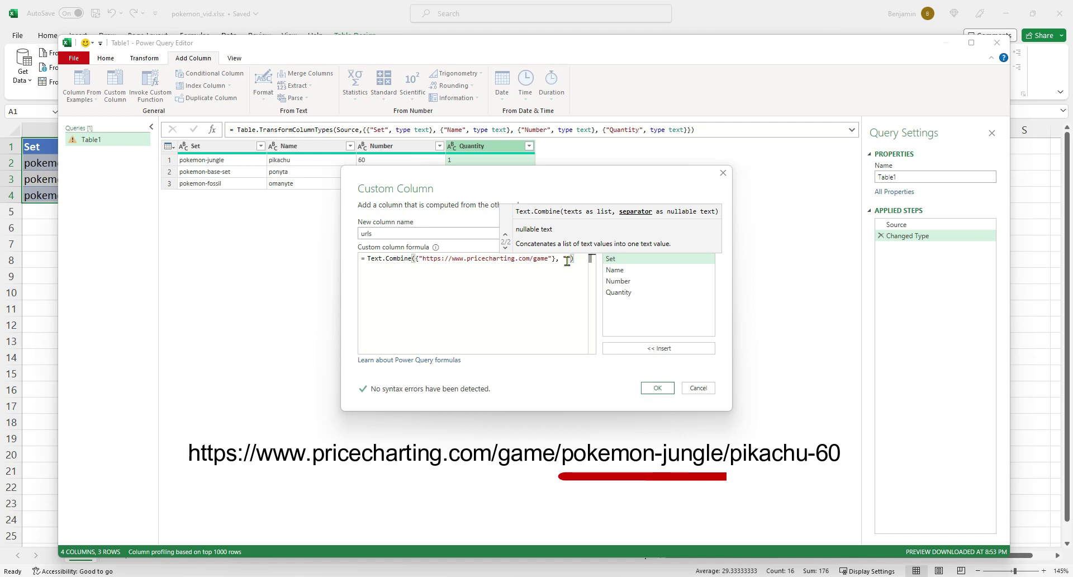
text(/)
click(556, 258)
text(,)
double_click(628, 260)
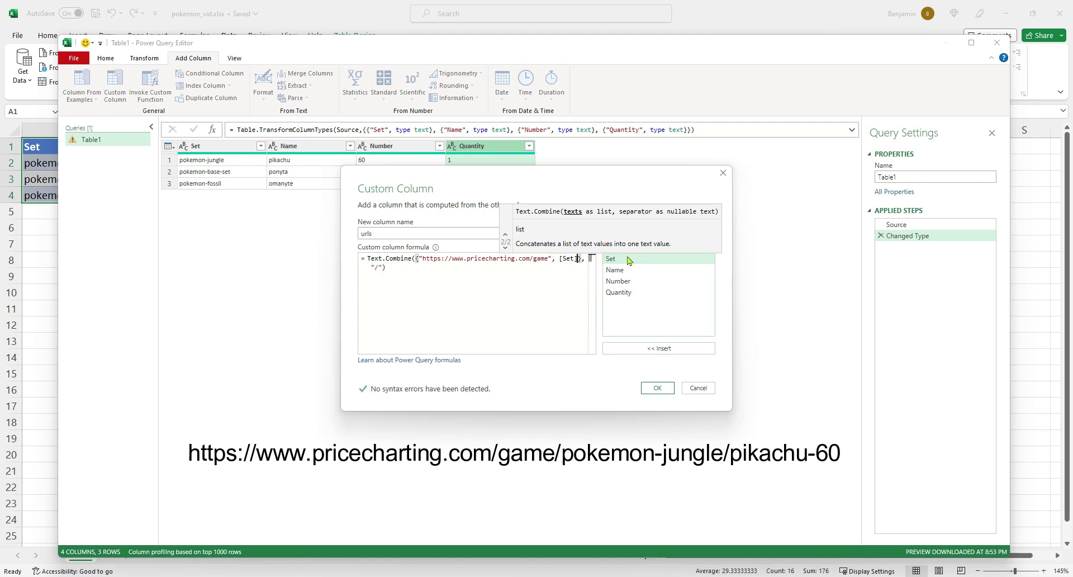
- Add Text.Combine({[Name], [Number]}, "-") as the last list item in the urls formula and create the column
text(,)
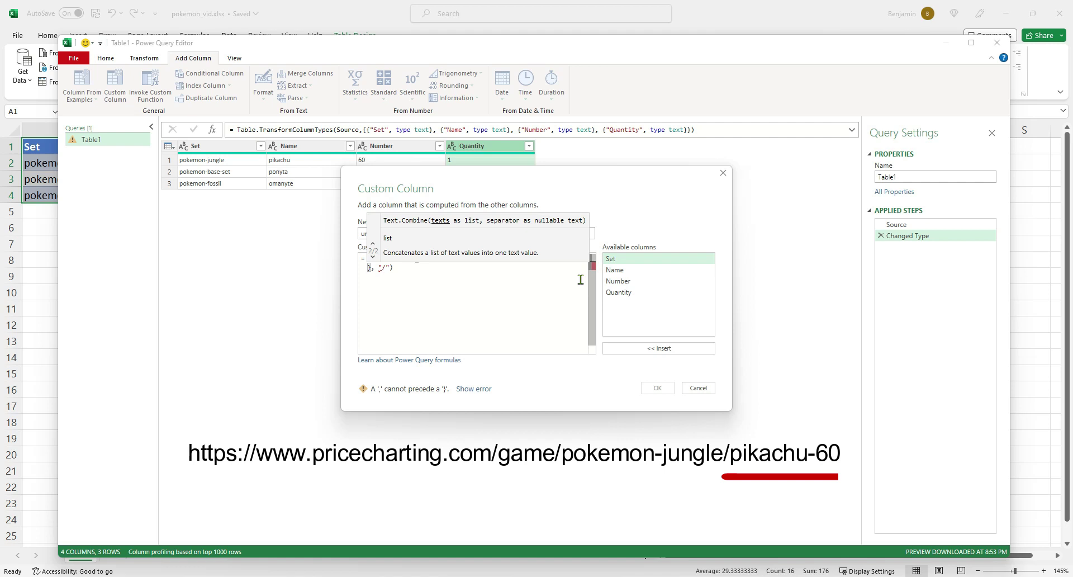
text(Text)
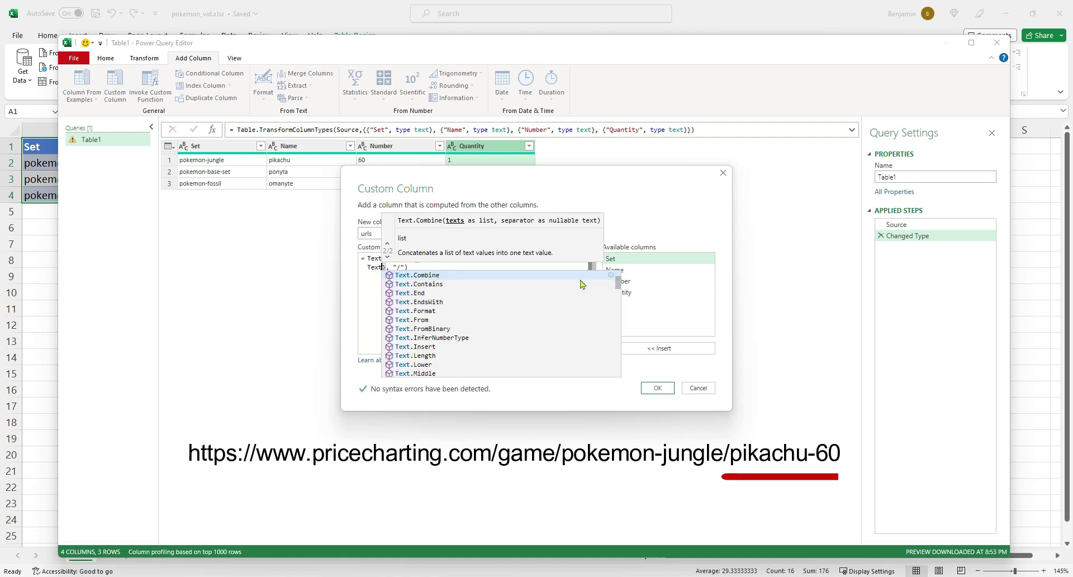
text(.Combine)
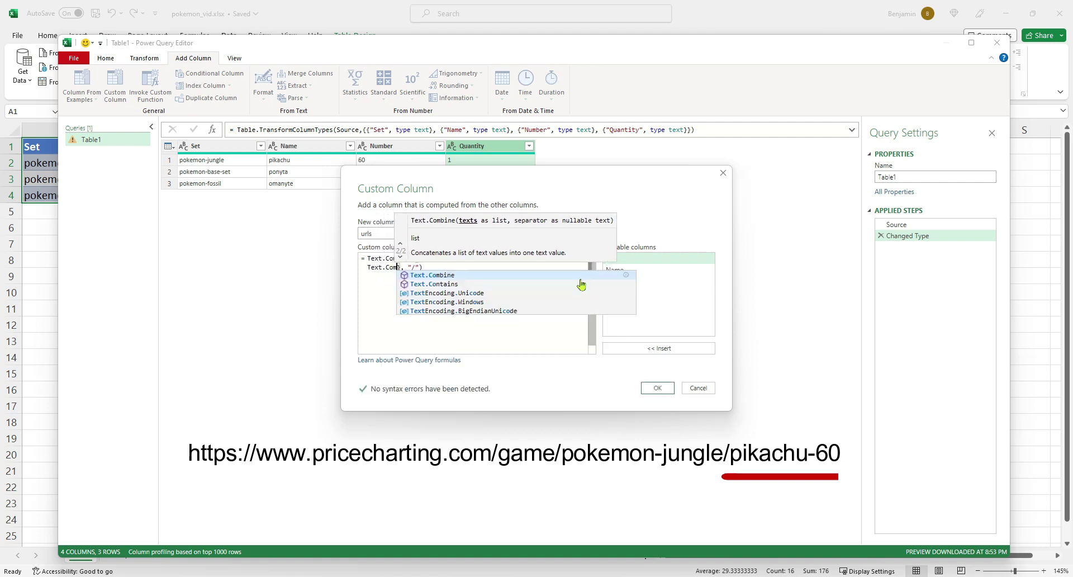
text(({[Name], [Number]}))
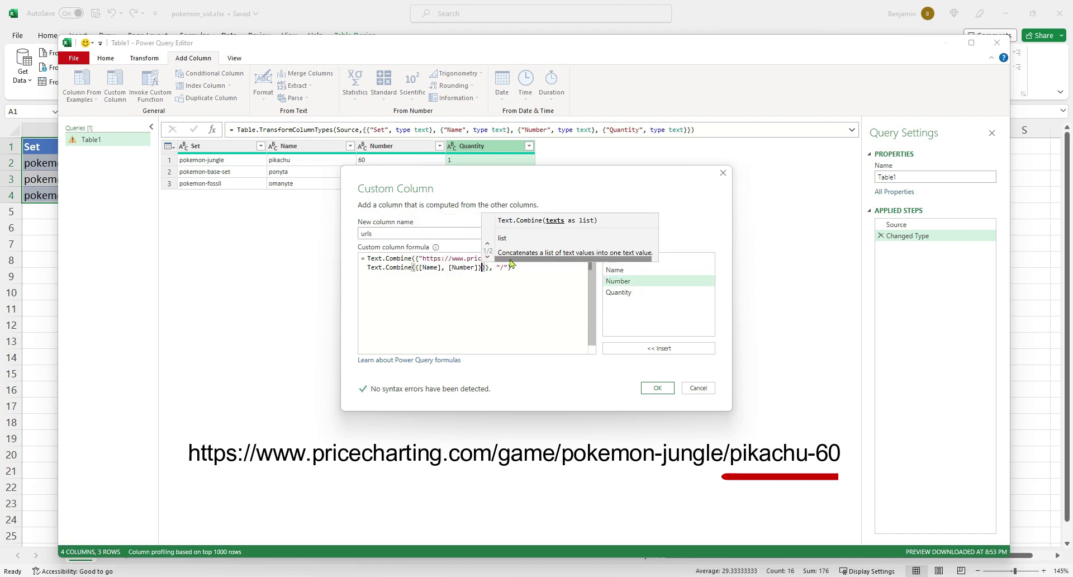
text(, "-)
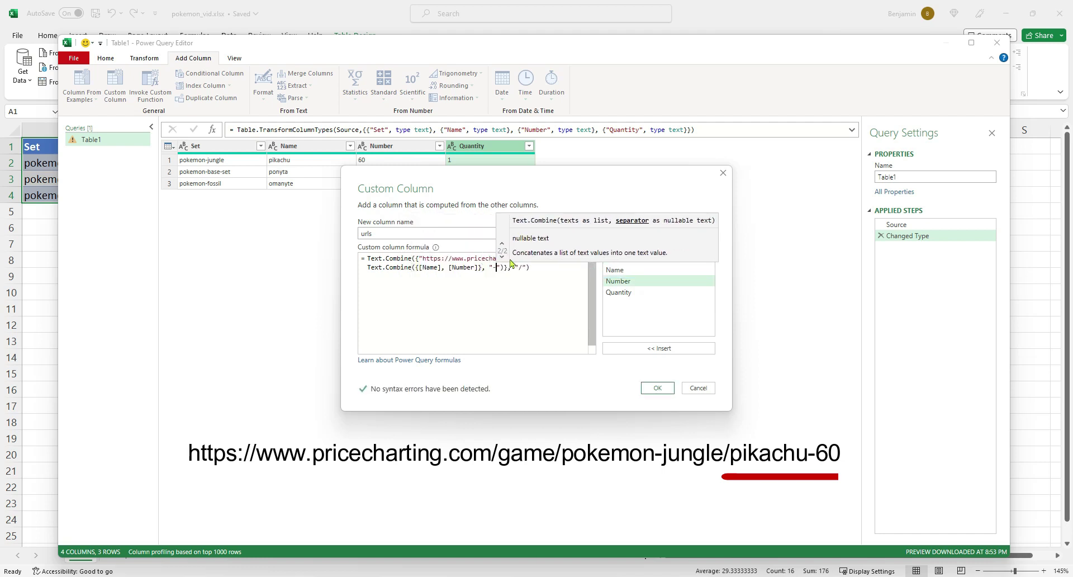
click(553, 285)
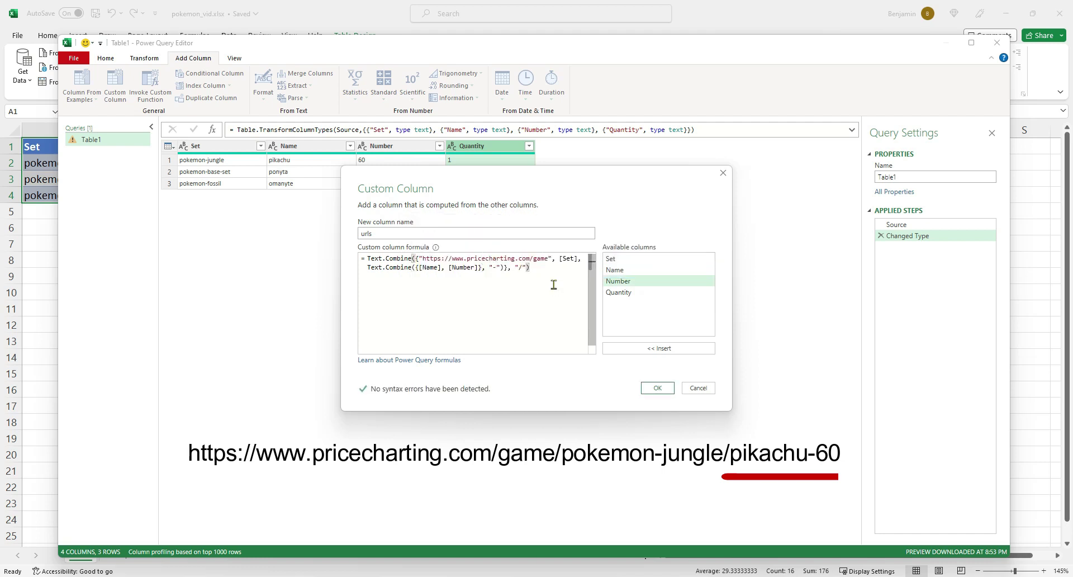
click(654, 387)
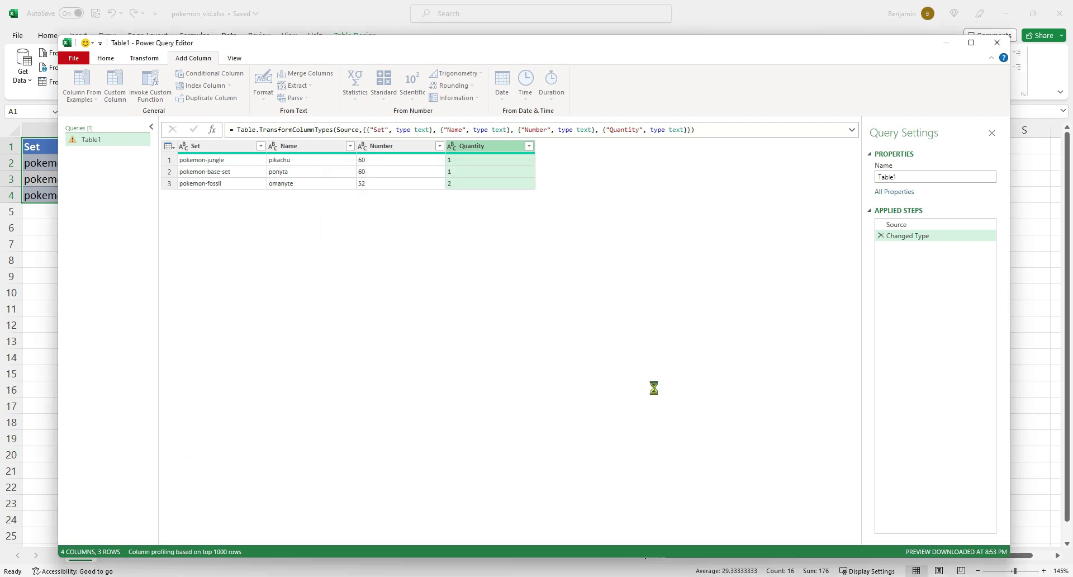
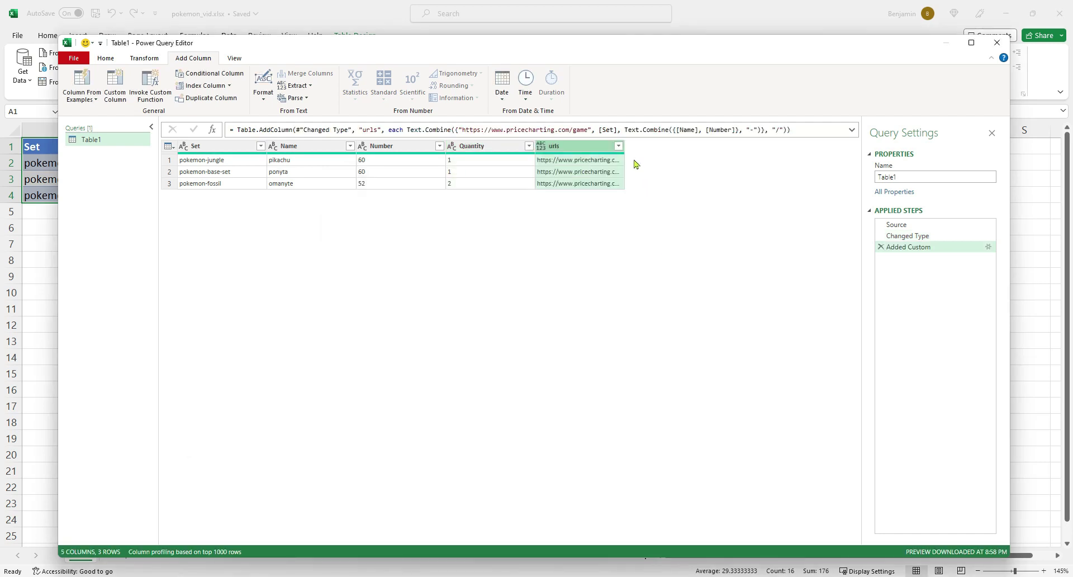
- Preview the full generated URL for each of the three rows in the urls column
click(606, 161)
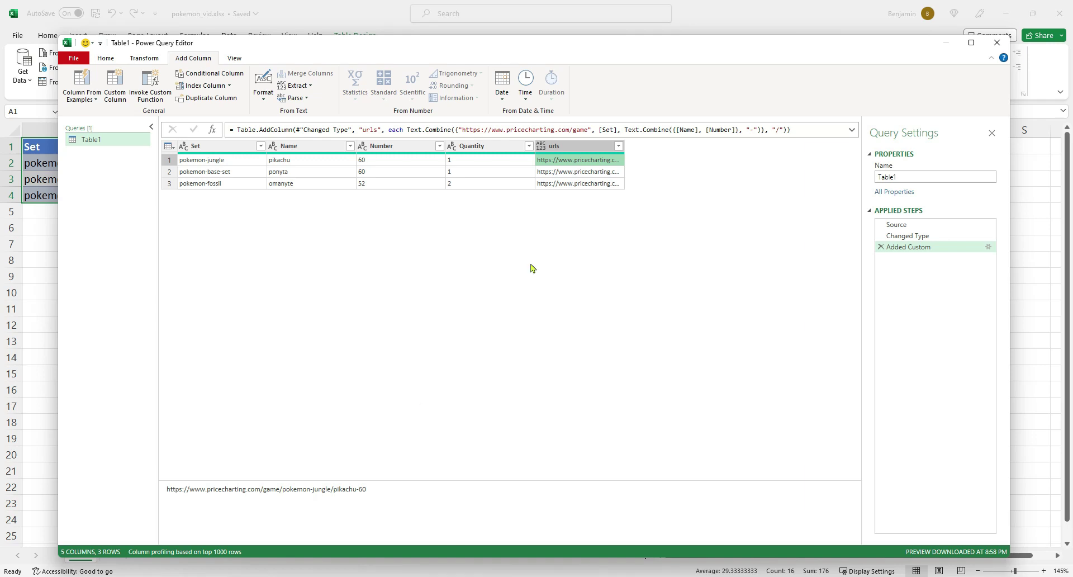
click(612, 172)
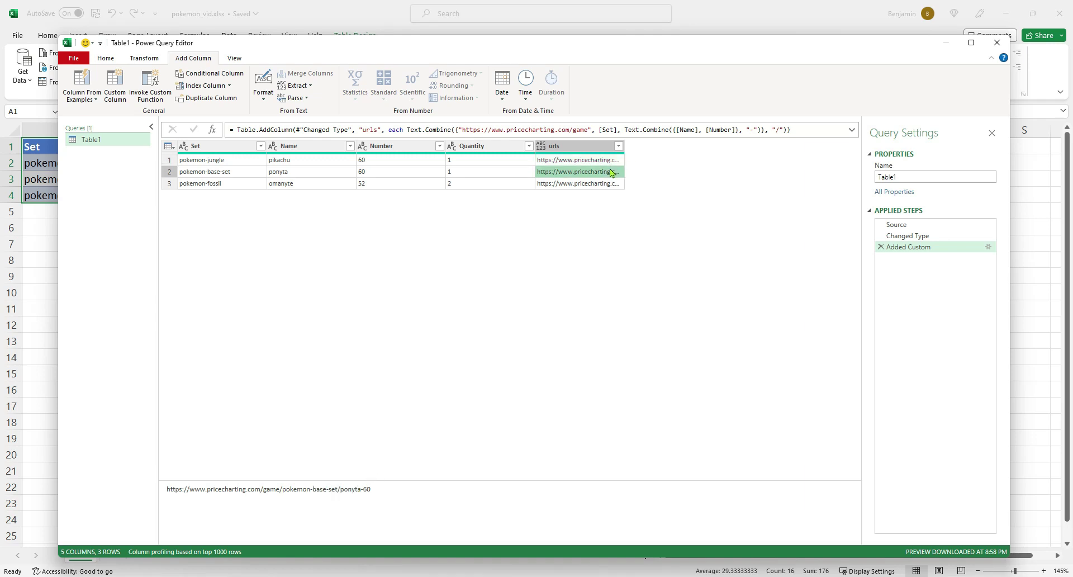
click(599, 185)
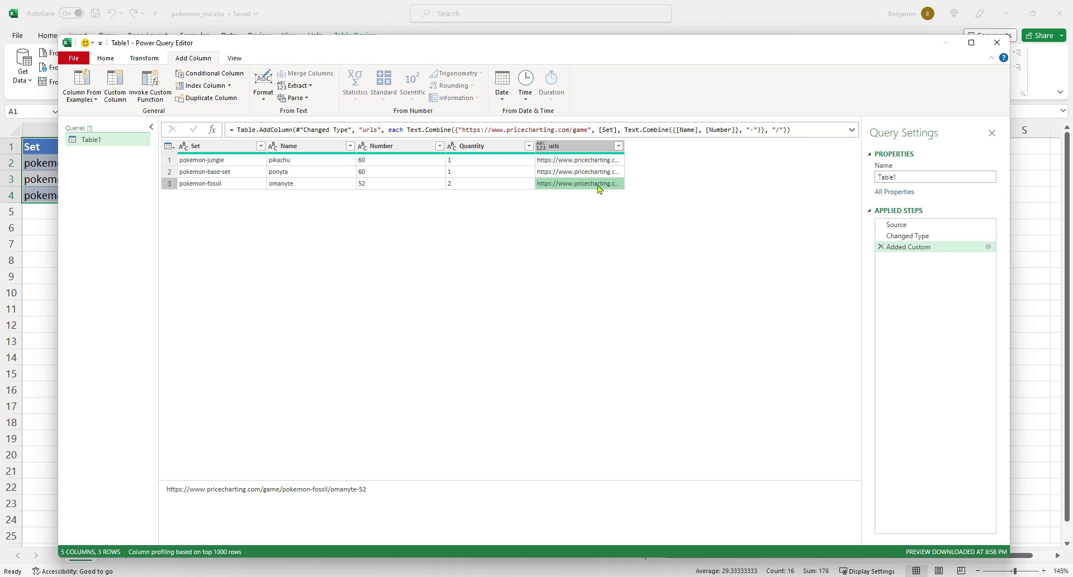
- Copy the omanyte row's generated URL, open it in Chrome to check the card's price page, and return to the Power Query Editor
drag(369, 490, 172, 489)
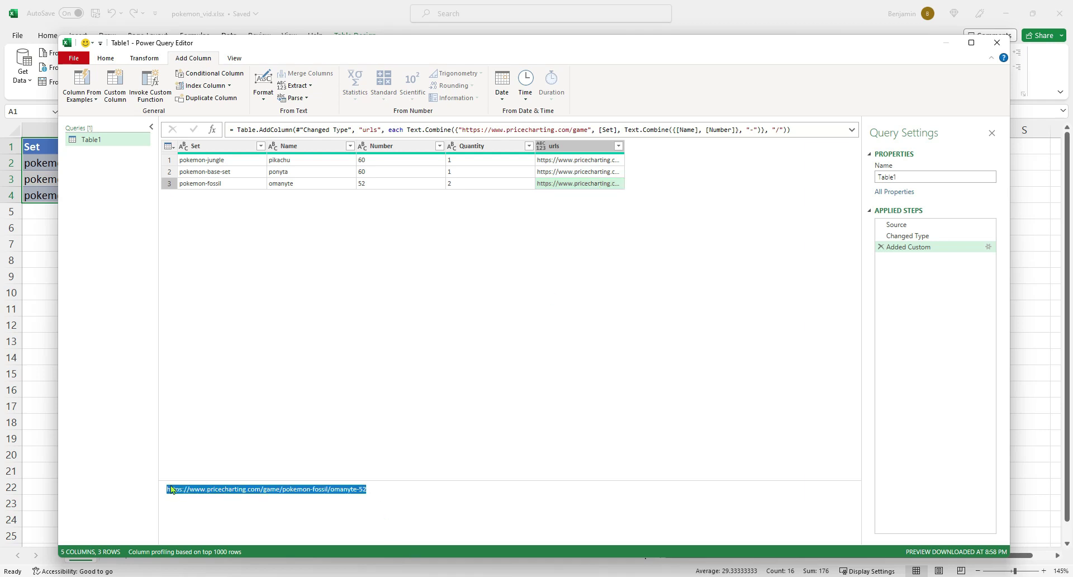
right_click(190, 480)
click(230, 443)
click(721, 574)
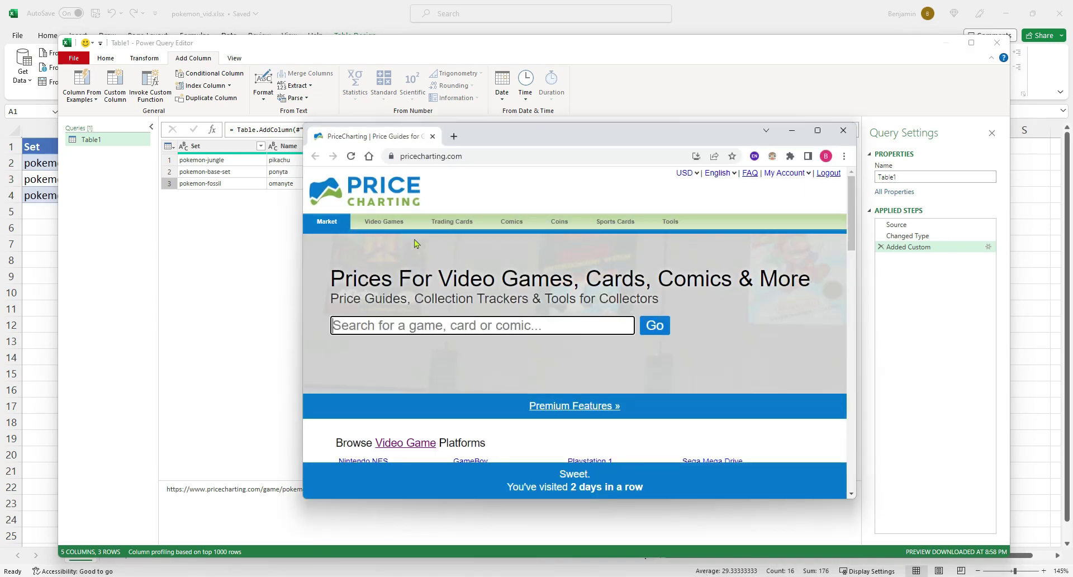
click(461, 161)
key(ctrl+v)
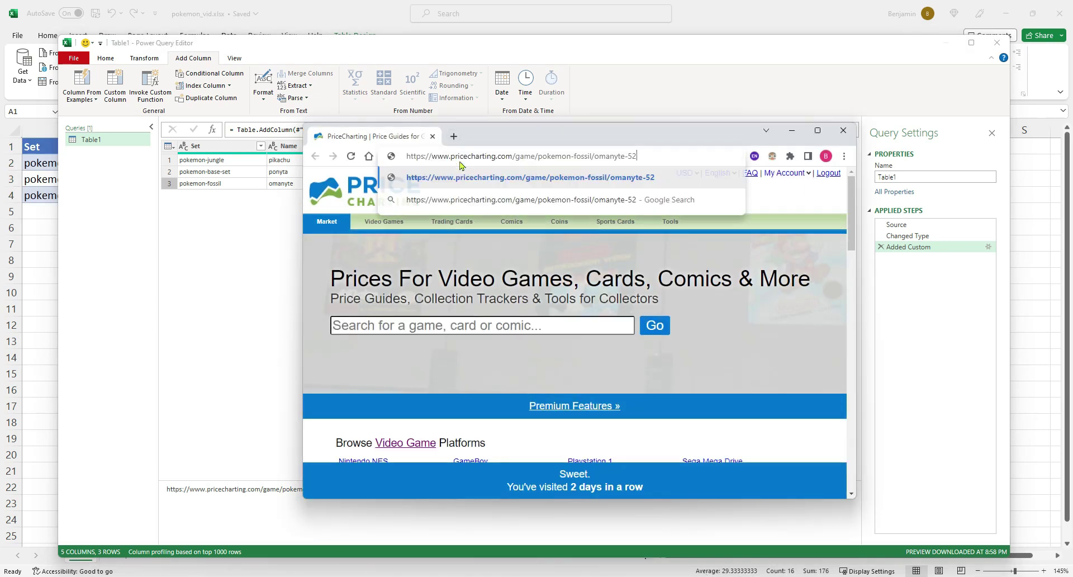
key(Return)
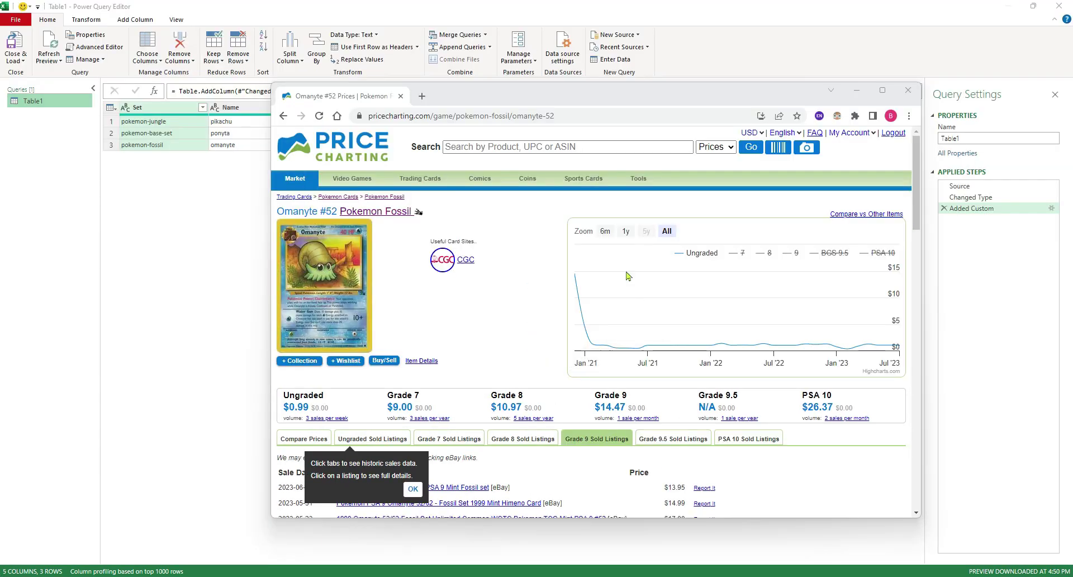
click(714, 148)
click(538, 255)
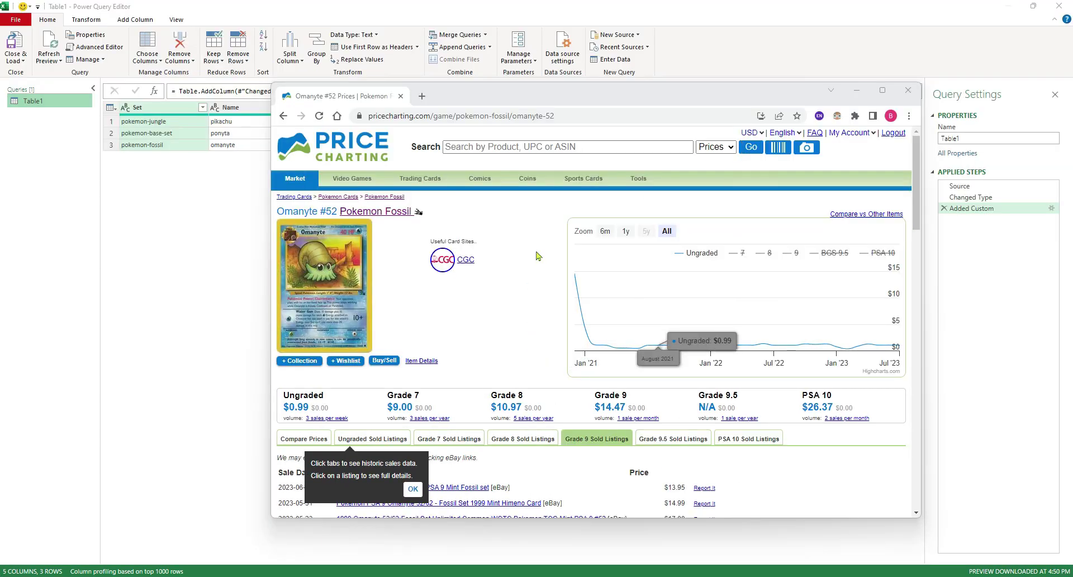
click(857, 90)
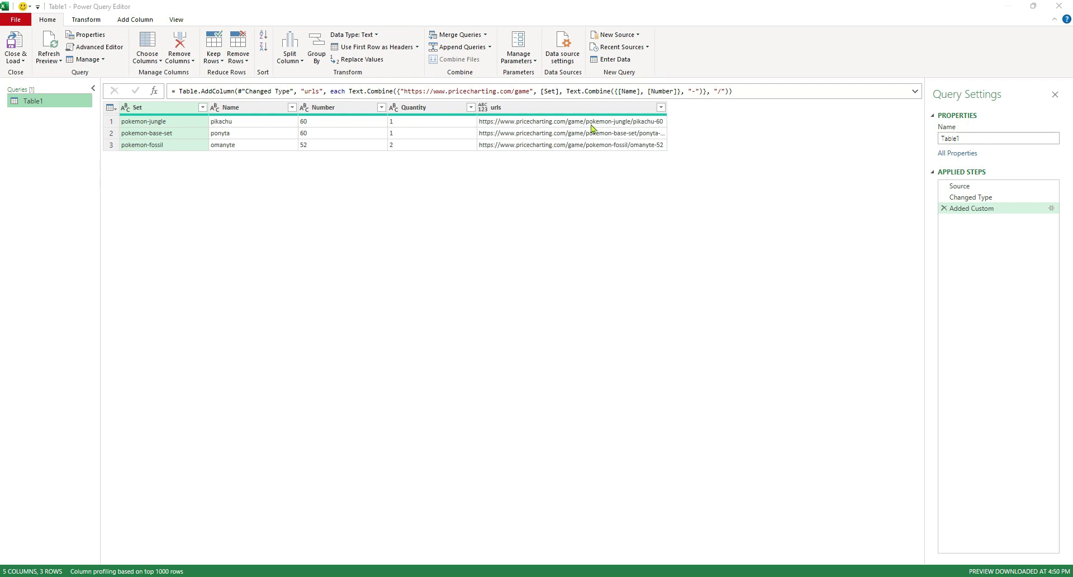
- Add a custom column named Value with the formula Web.Page(Web.Contents([urls]))
click(141, 22)
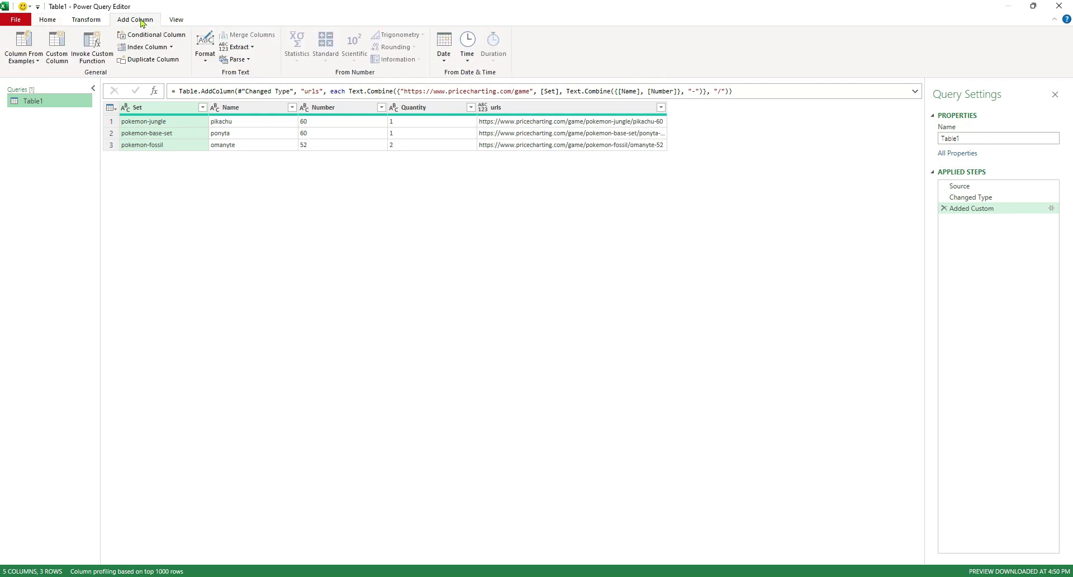
click(52, 50)
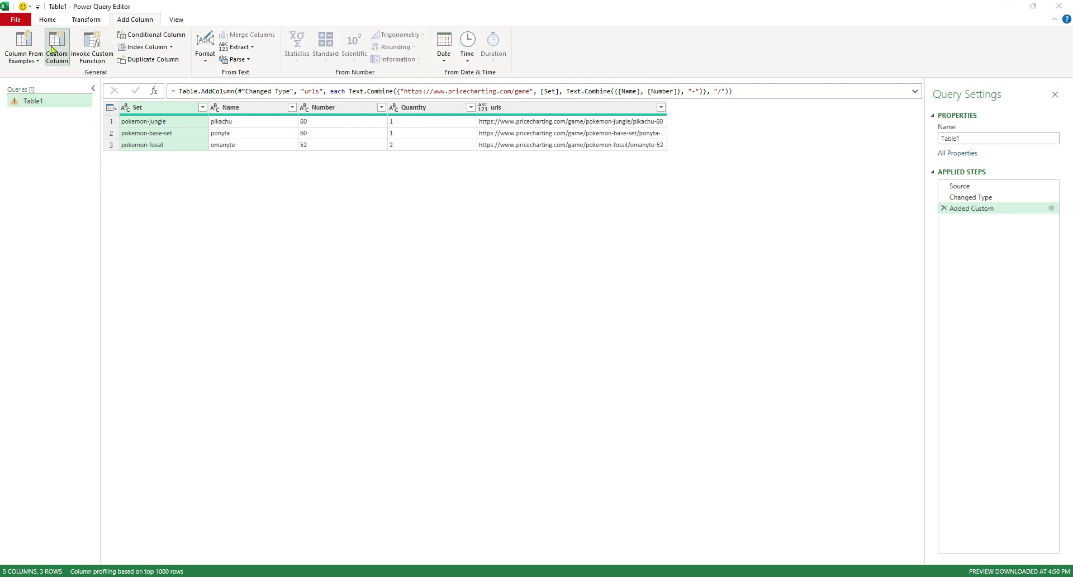
text(Value)
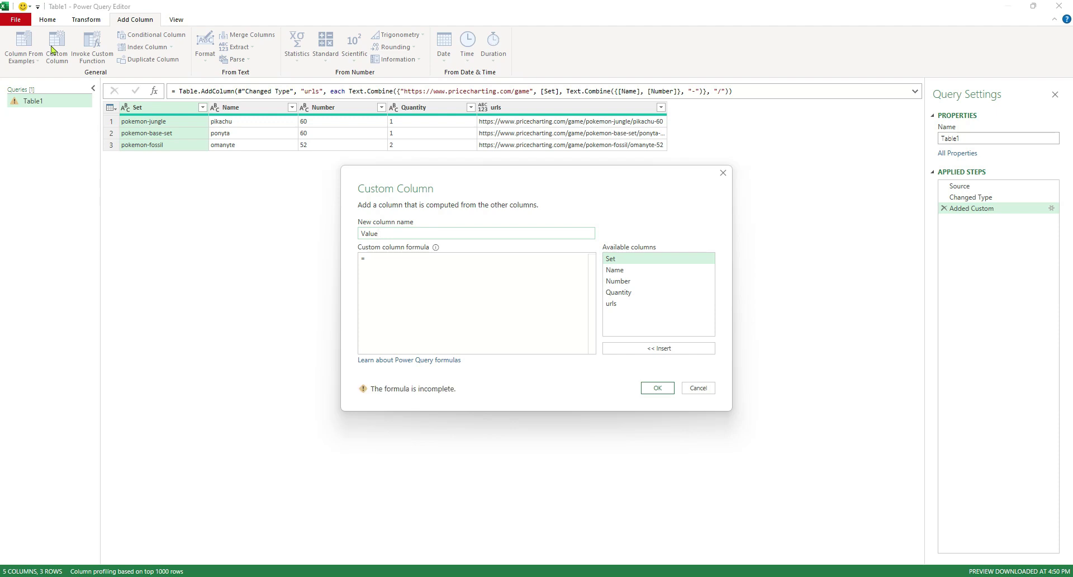
click(396, 271)
text(Web.Page)
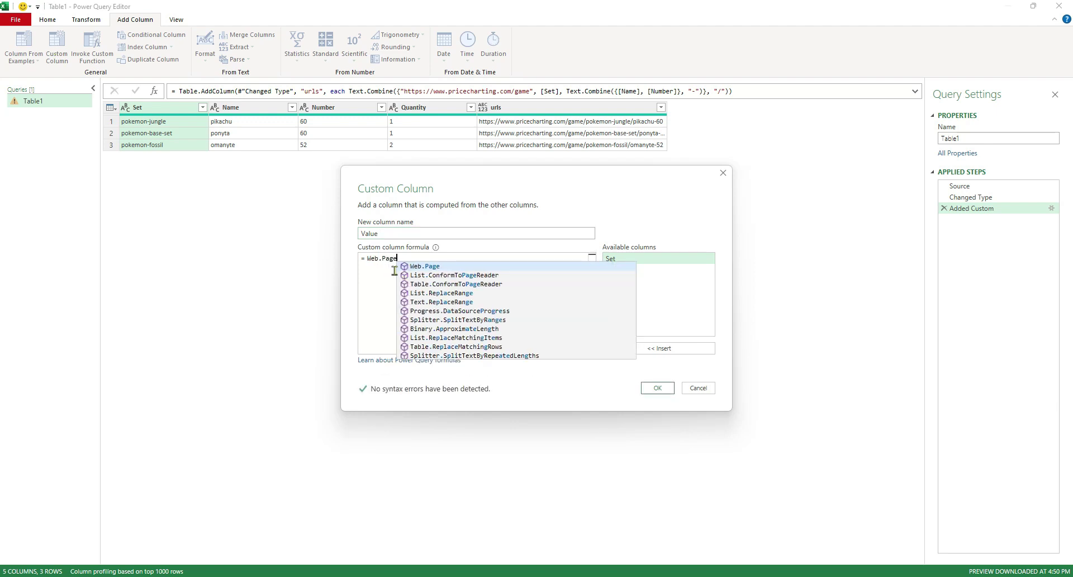
text((Web.Contents)
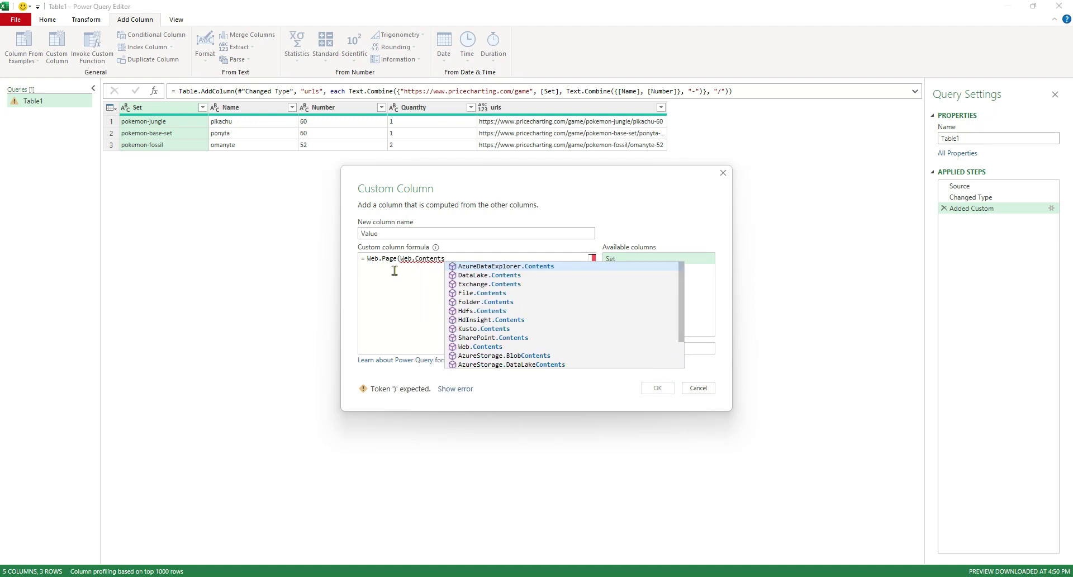
text(()
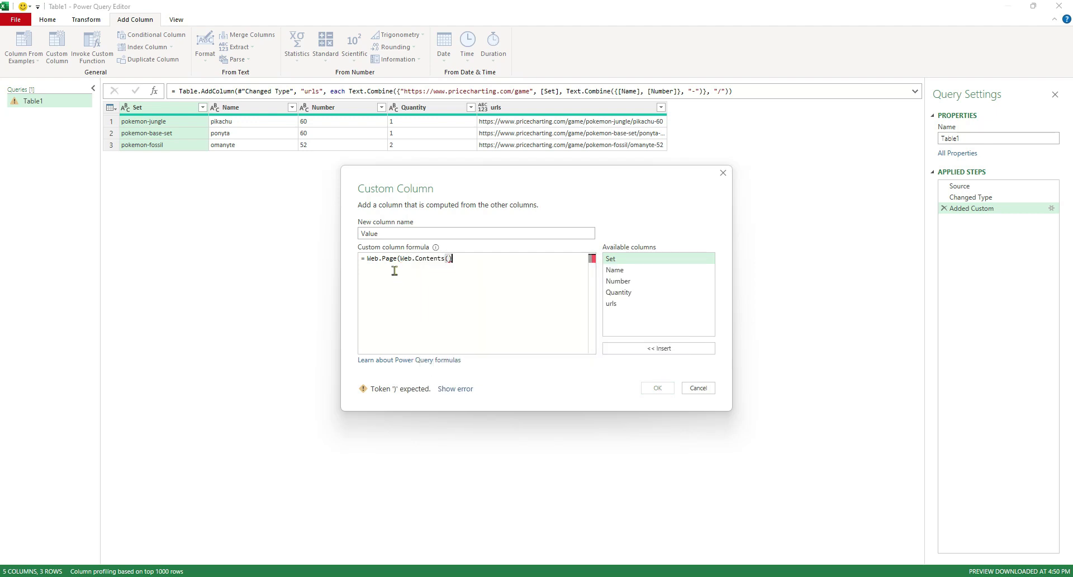
text())
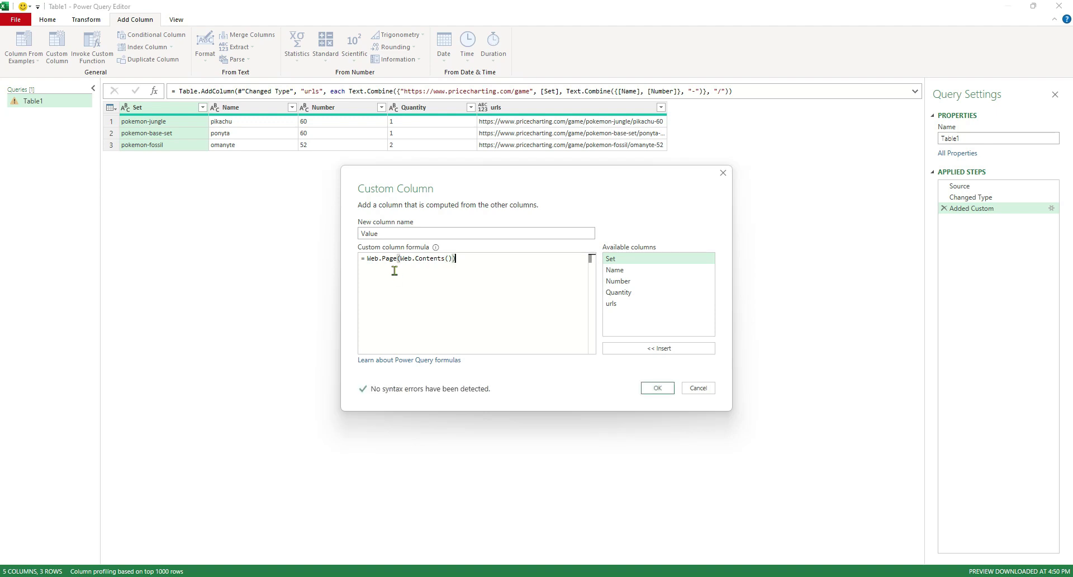
click(451, 269)
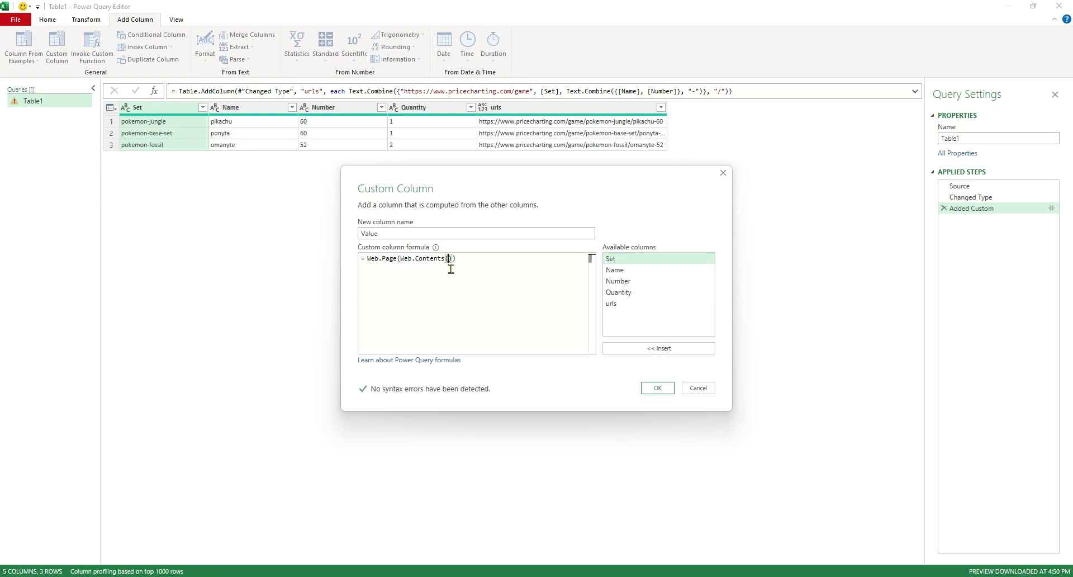
double_click(629, 311)
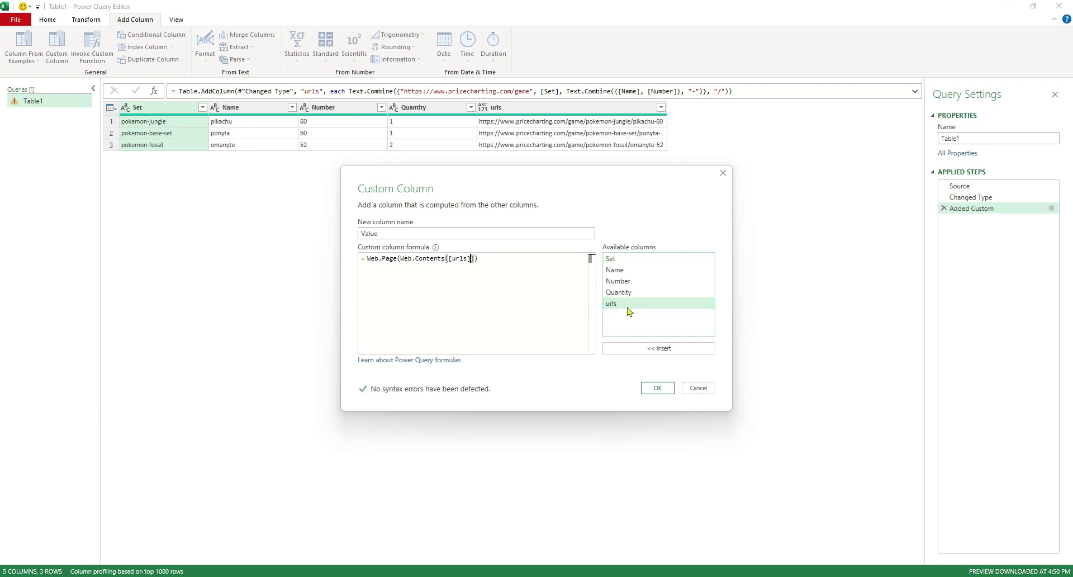
click(653, 388)
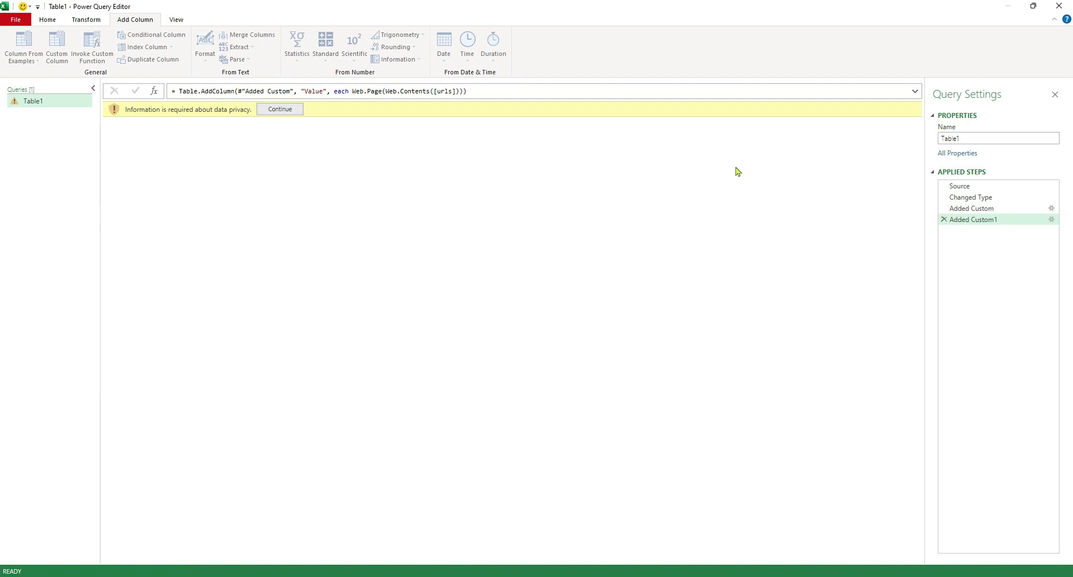
- Set the file to ignore Privacy Levels checks and save that setting
click(293, 113)
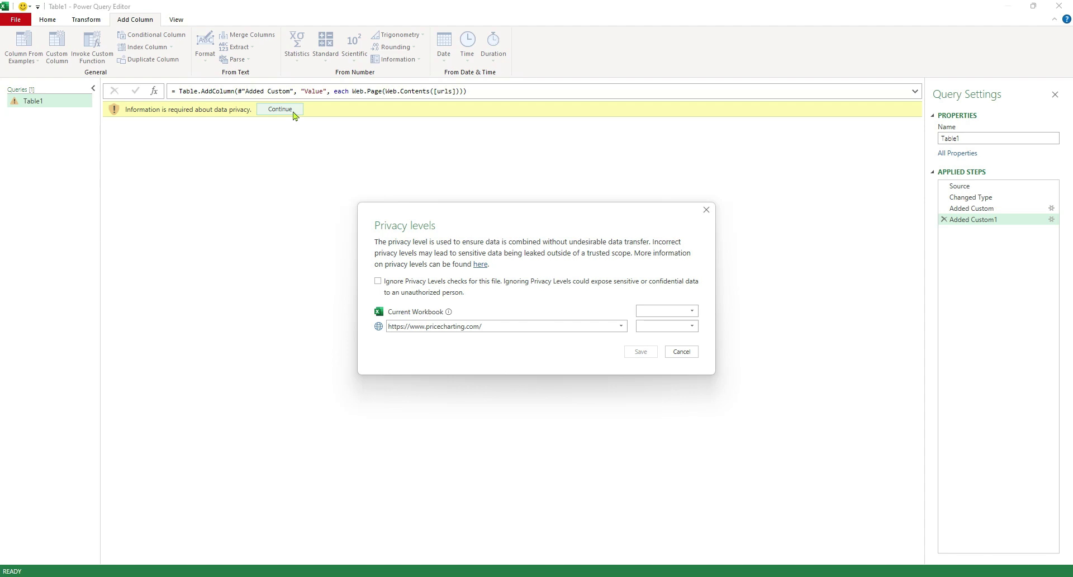
click(378, 283)
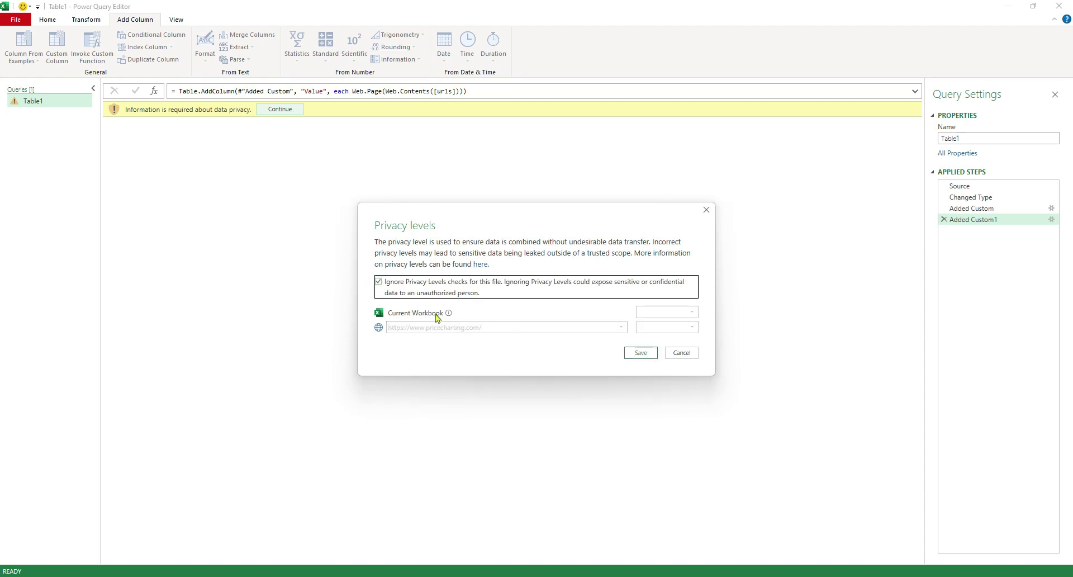
click(634, 355)
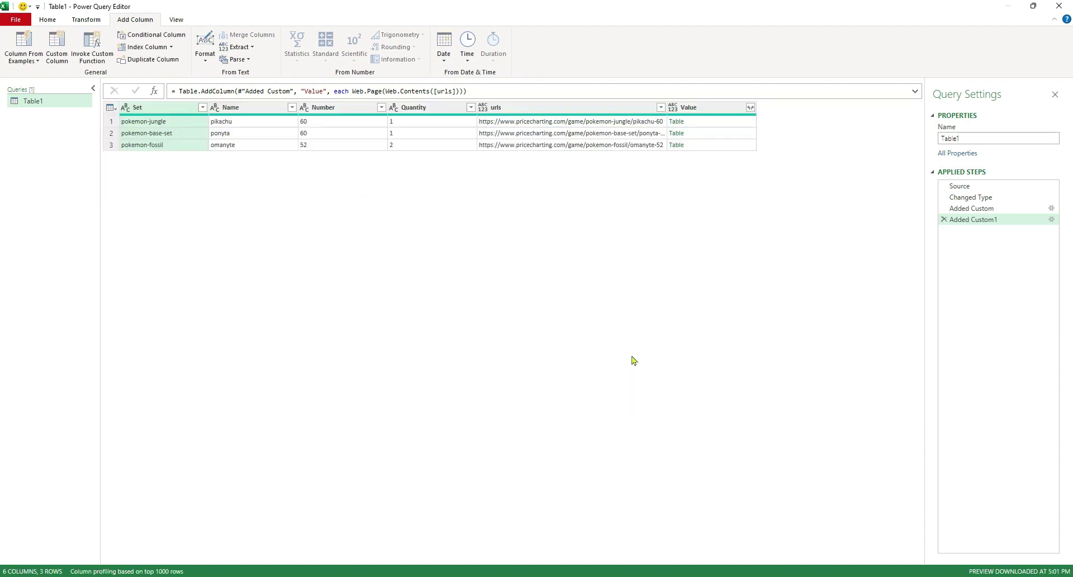
- Preview the nested table in the pikachu row's Value cell, enlarging the preview to show all its rows
click(732, 123)
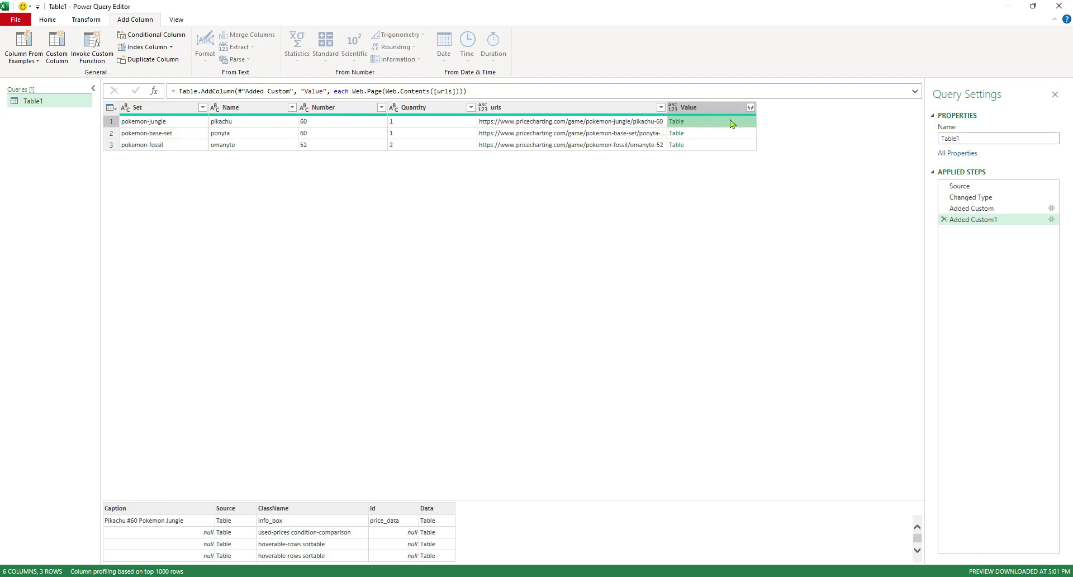
drag(397, 501, 402, 449)
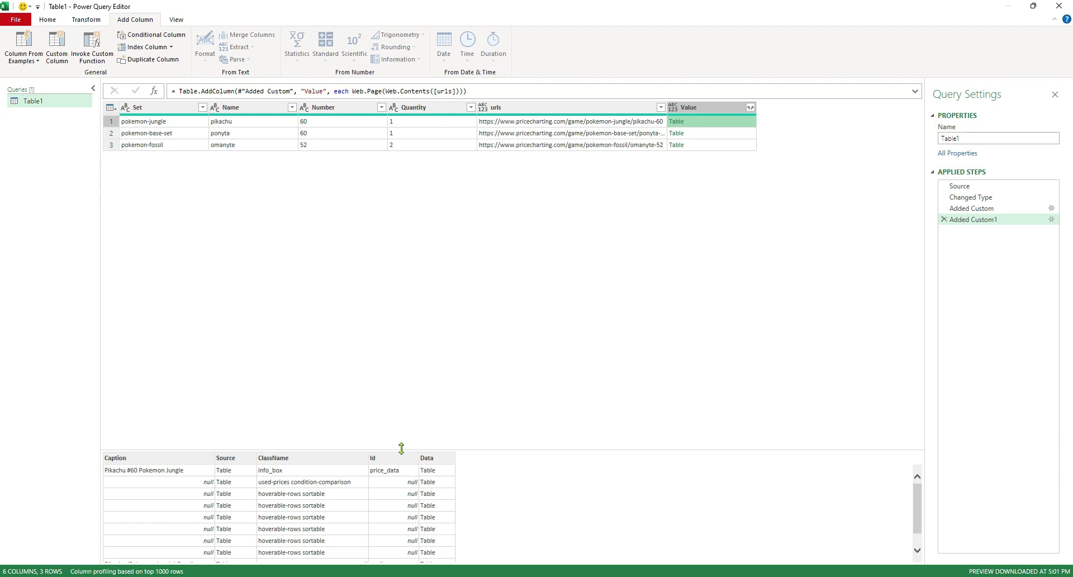
drag(401, 448, 402, 409)
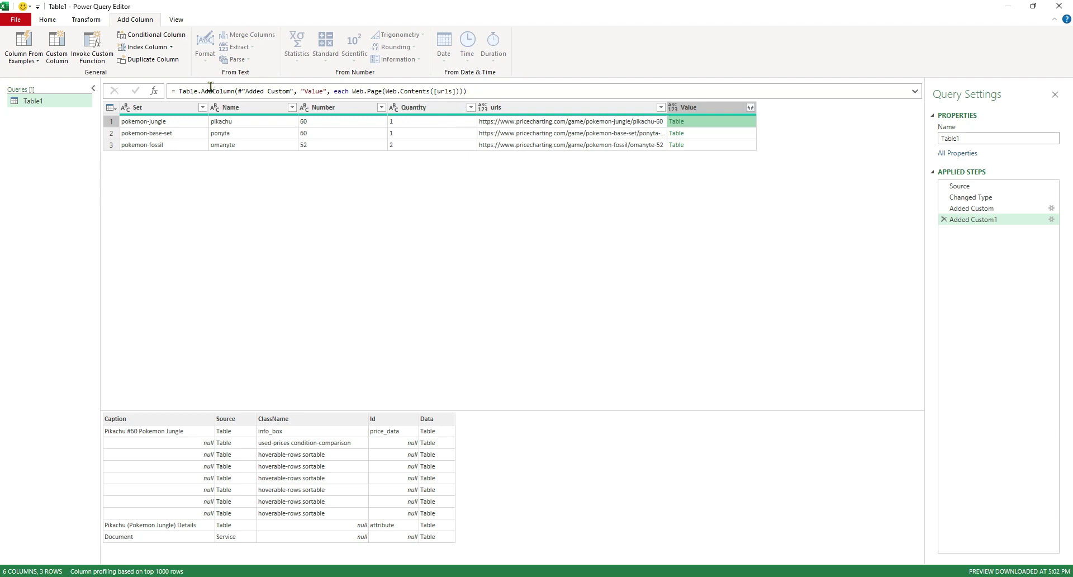
- Append [Data] after Web.Page(Web.Contents([urls])) in the Value column's formula and preview the pikachu row's list
click(464, 91)
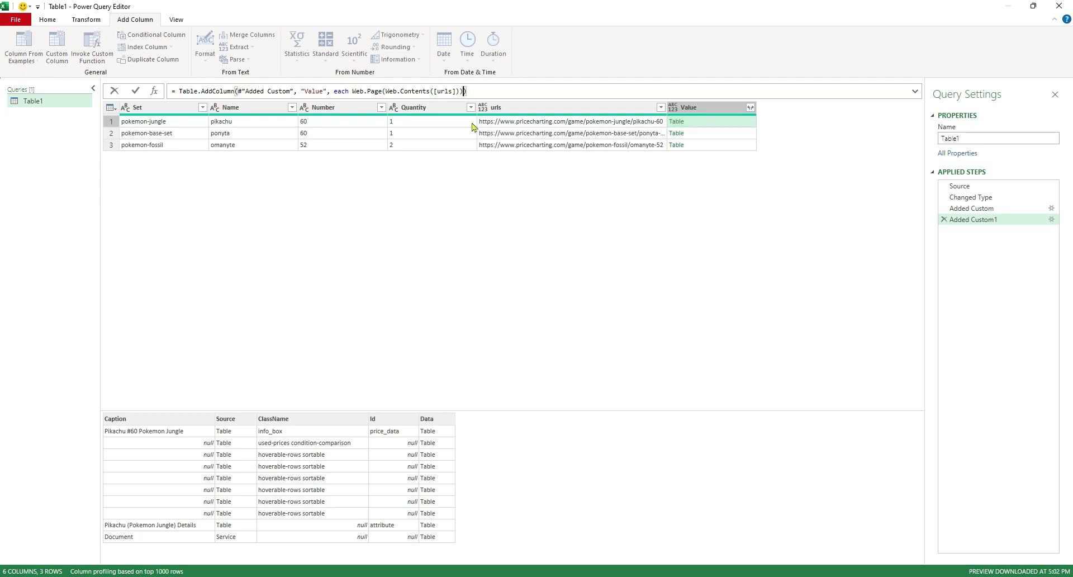
text([])
key(Left)
text(Data)
key(Return)
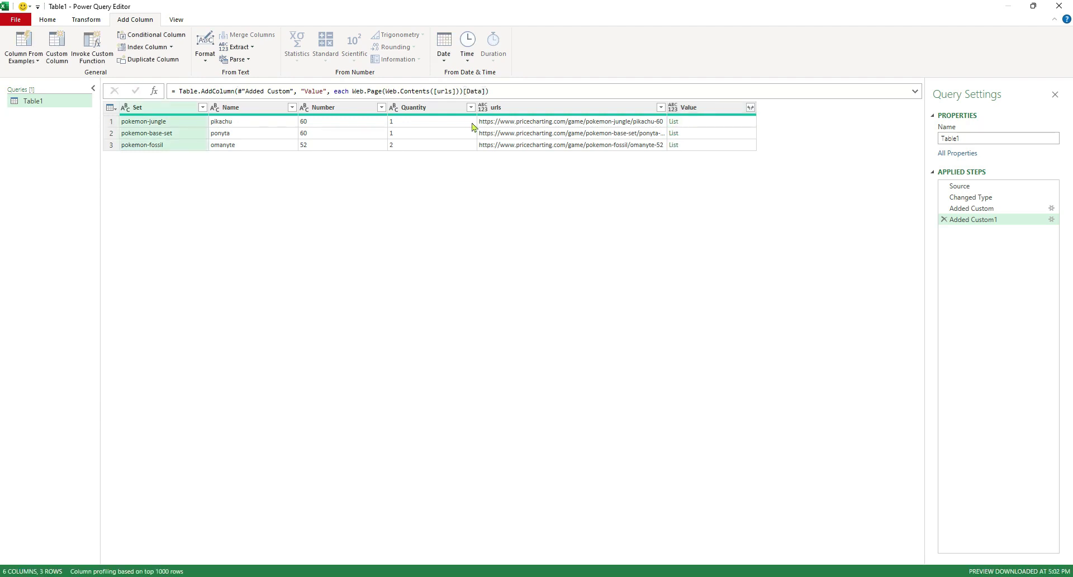
click(688, 123)
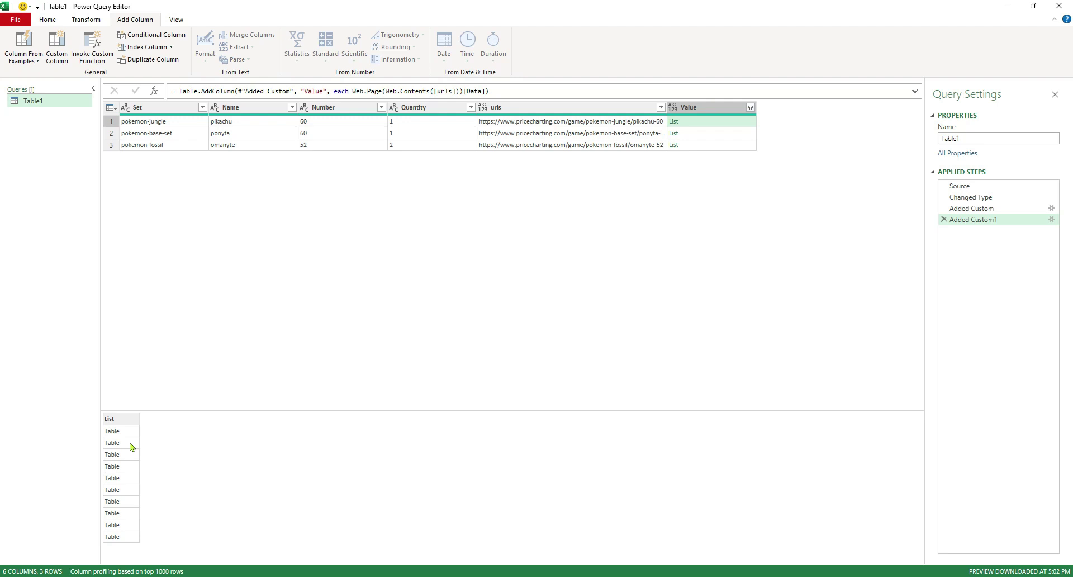
- Append {0} after [Data] in the Value column's formula and preview the price table for each of the three cards
click(485, 92)
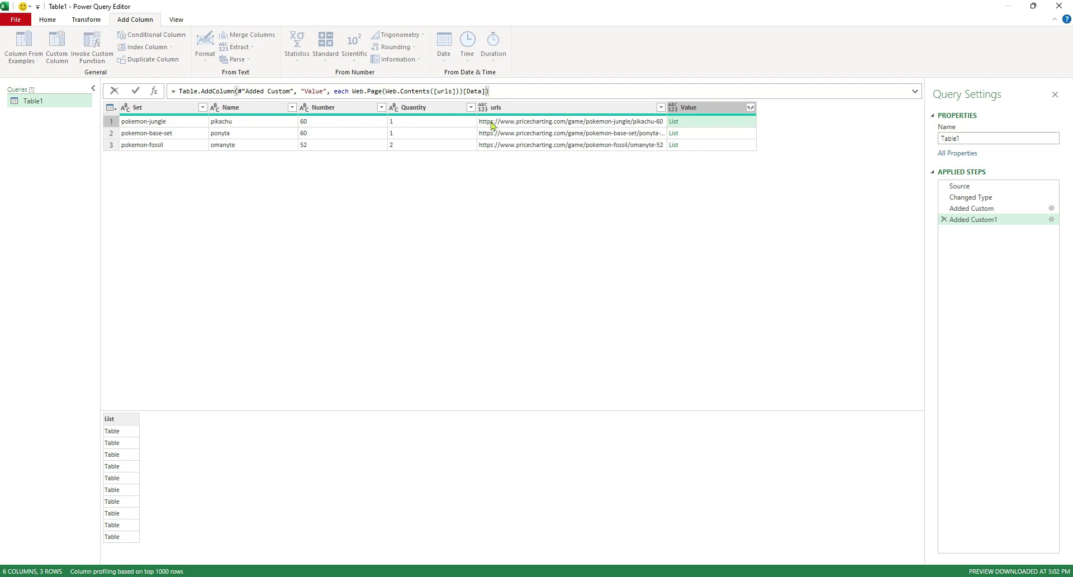
text({0)
key(Return)
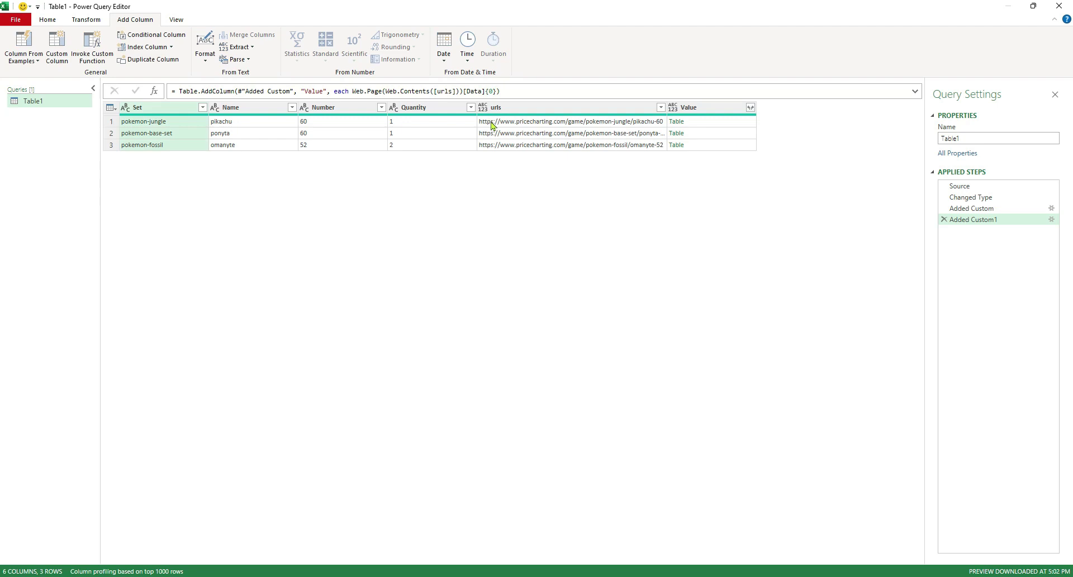
click(708, 128)
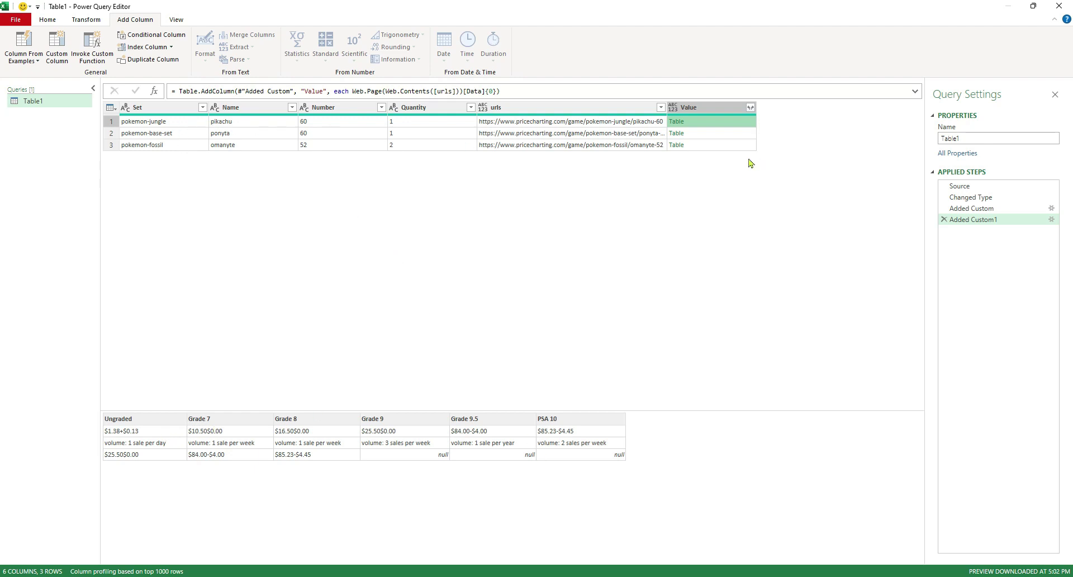
click(718, 137)
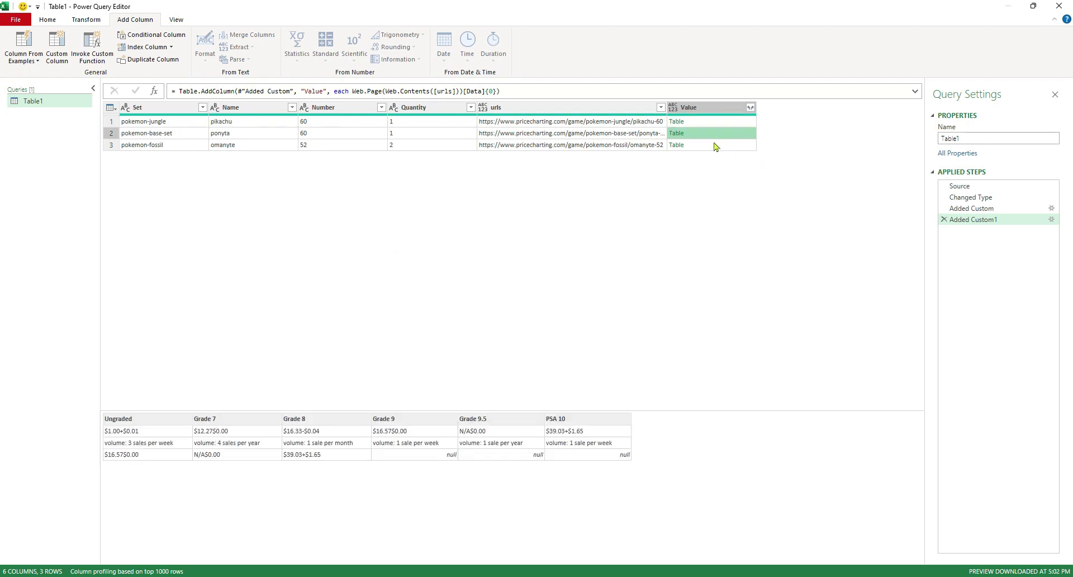
click(717, 145)
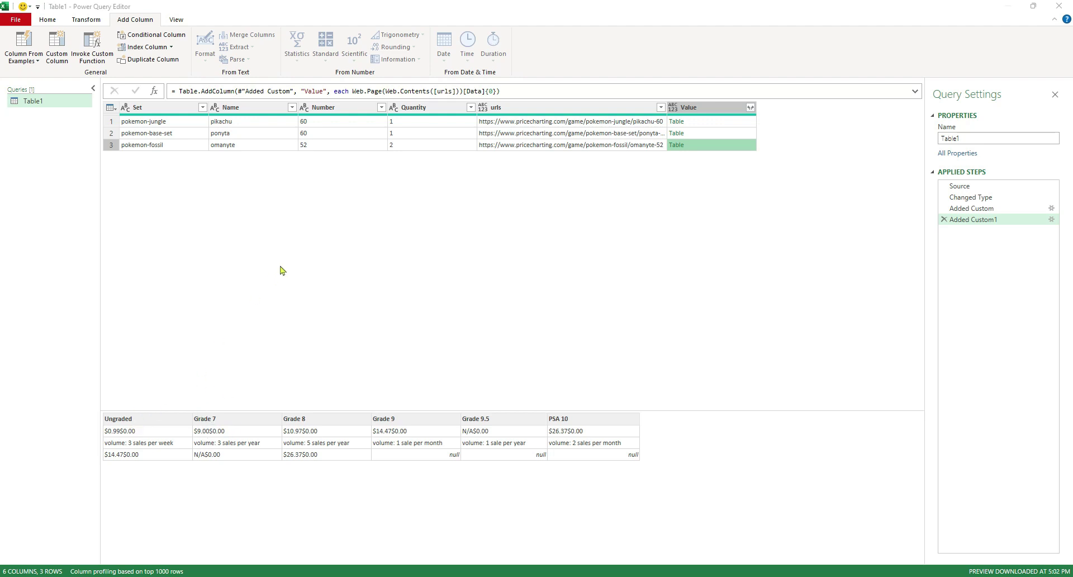
- Append [Ungraded] after {0} in the Value column's formula and preview the pikachu row's list
click(496, 92)
text([])
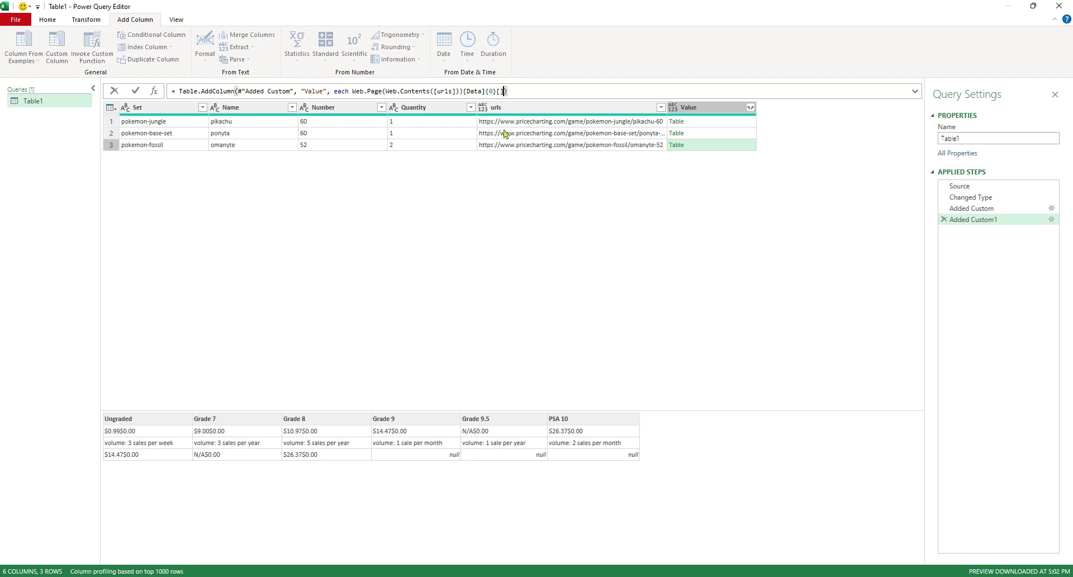
key(Left)
text(Ungraded)
key(Return)
click(687, 125)
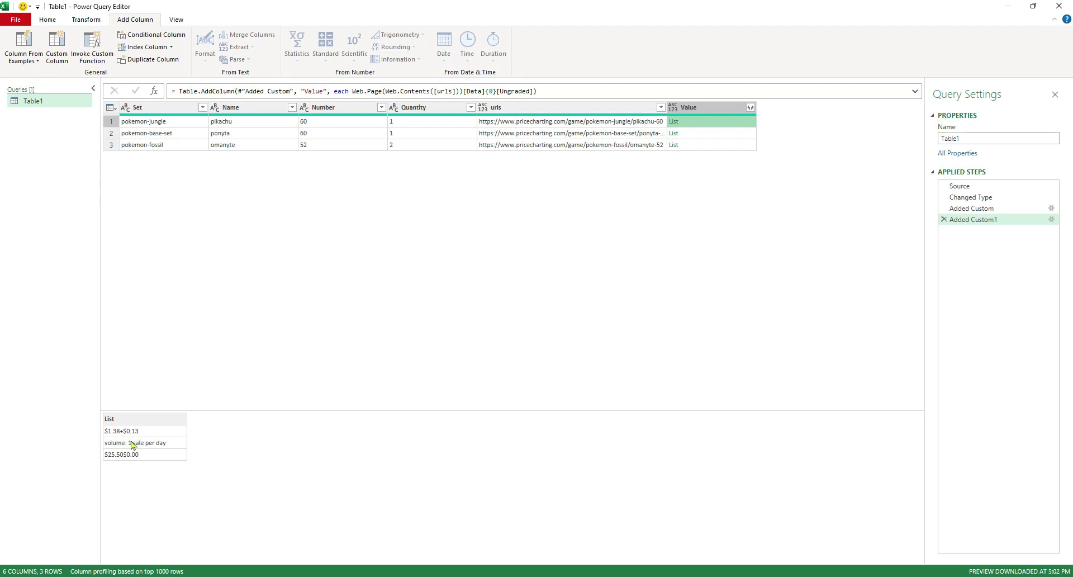
- Append {0} after [Ungraded] in the Value column's formula and preview the resulting price for each of the three cards
click(534, 91)
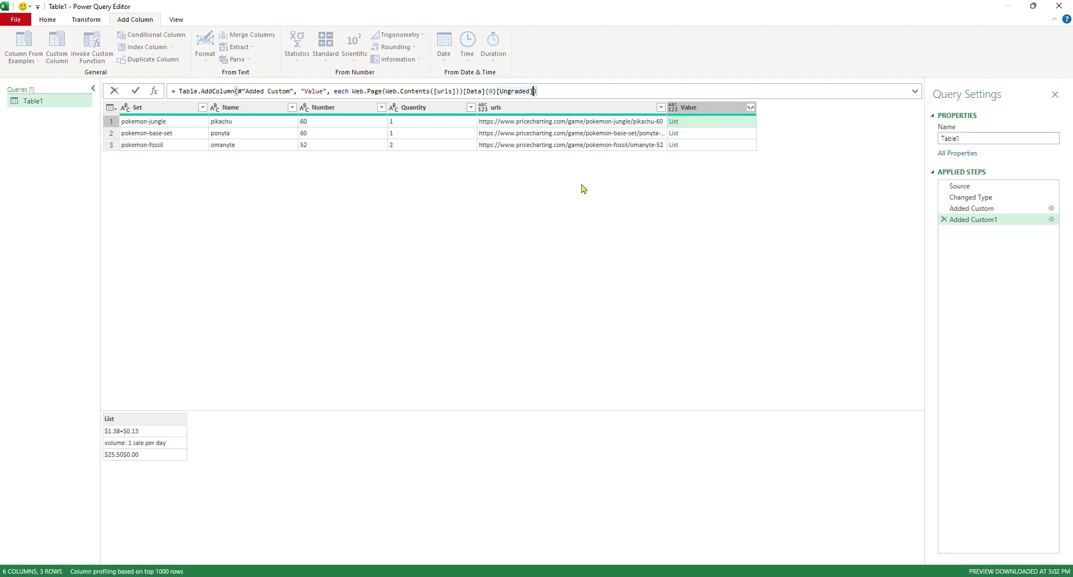
text({0)
key(Return)
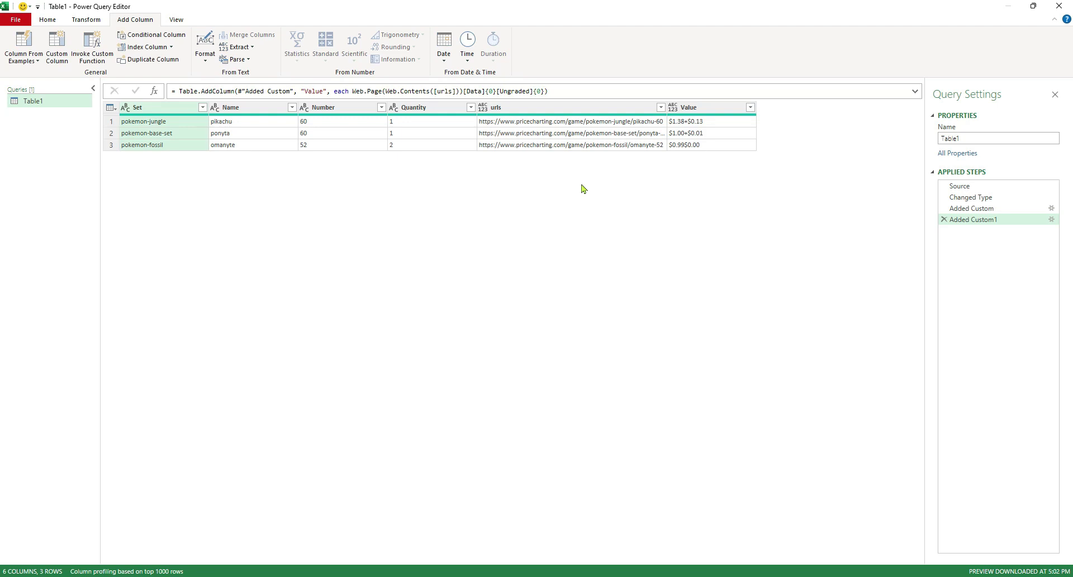
click(706, 125)
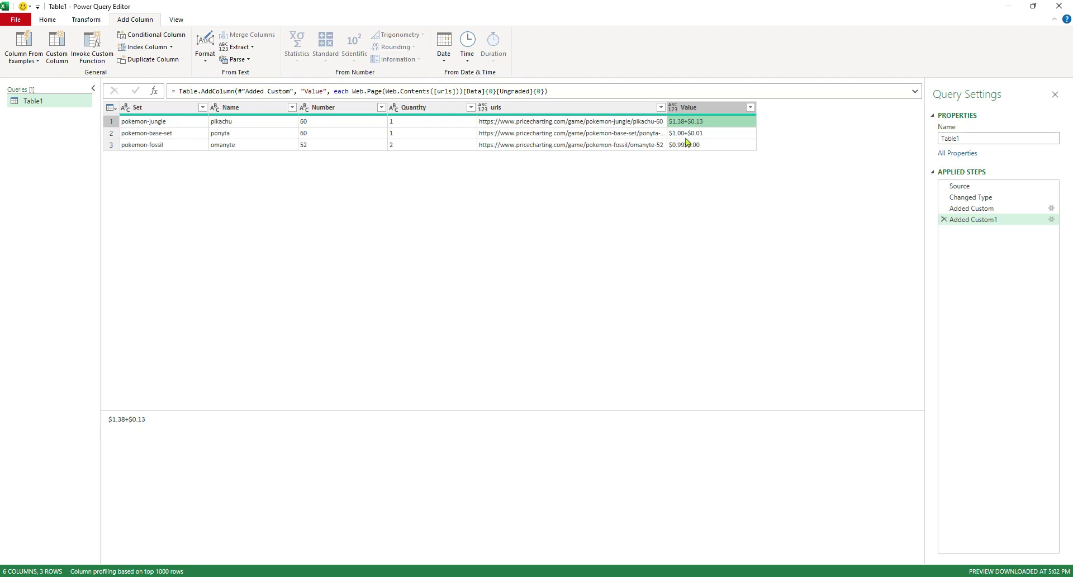
click(711, 136)
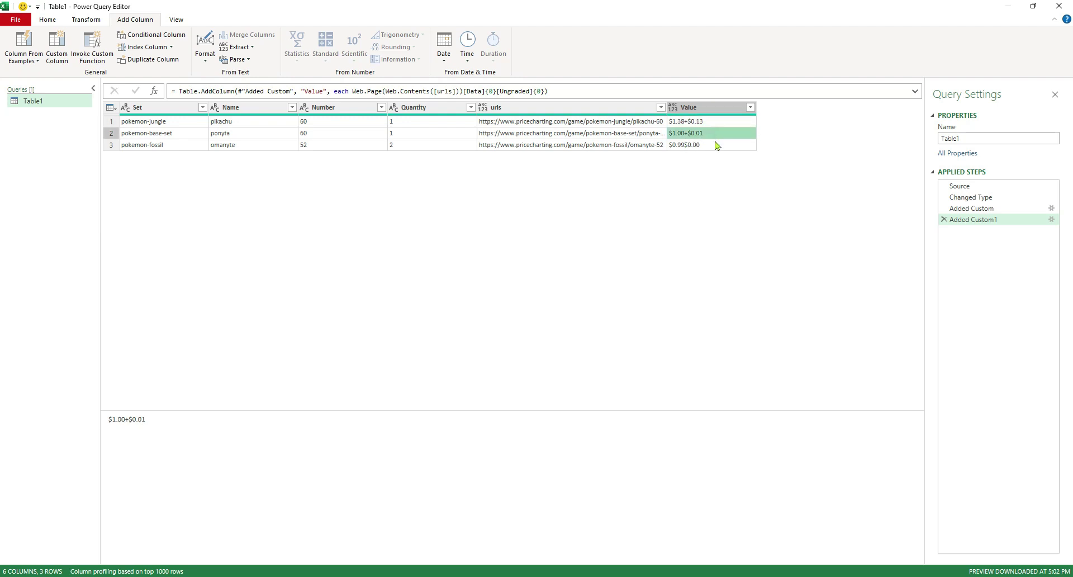
click(716, 146)
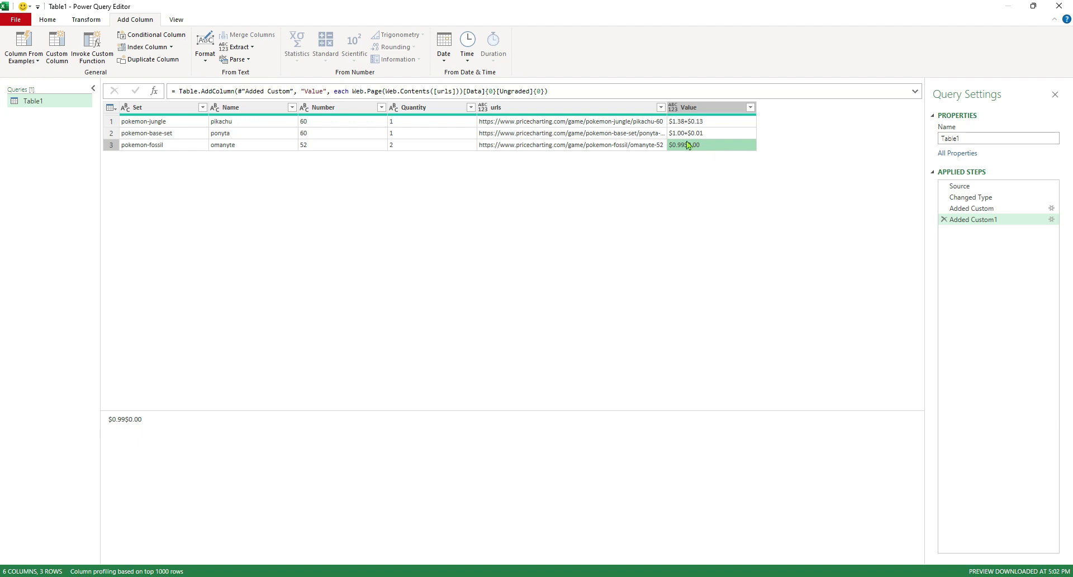
- Split the Value column by the custom delimiter $,+,- at each occurrence of the delimiter
click(694, 107)
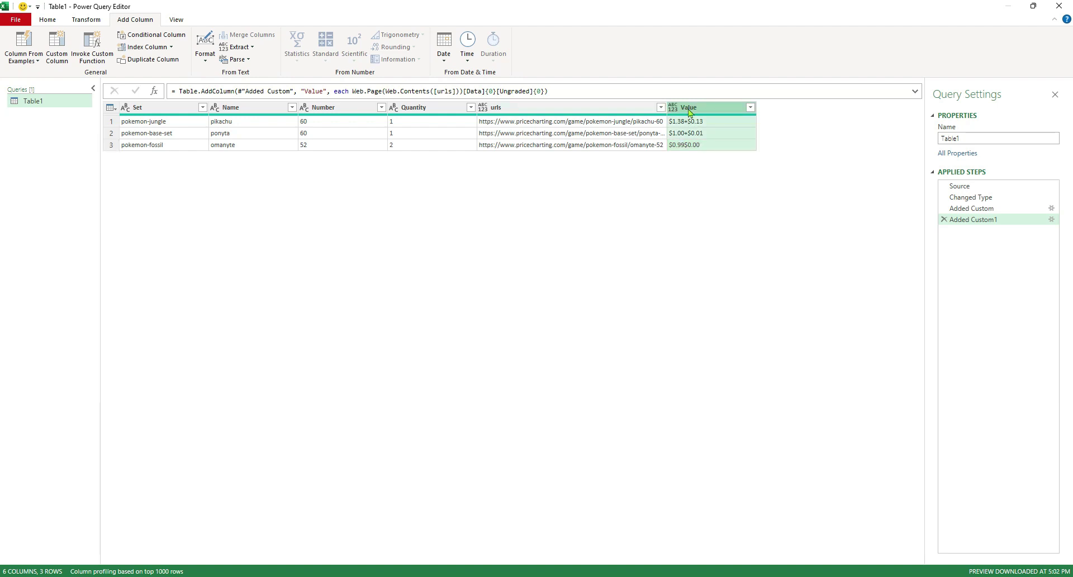
click(84, 19)
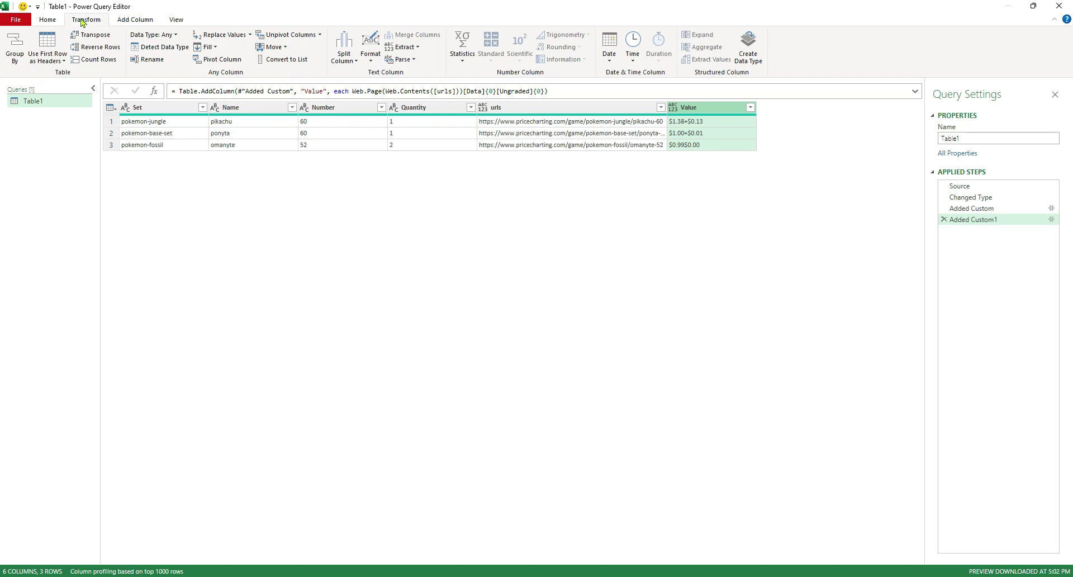
click(344, 56)
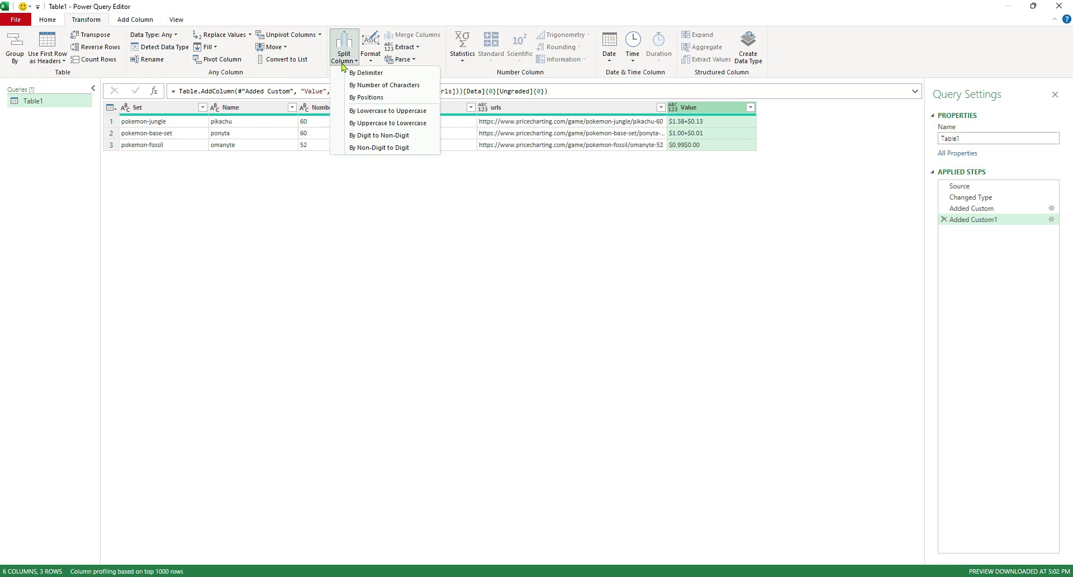
click(352, 74)
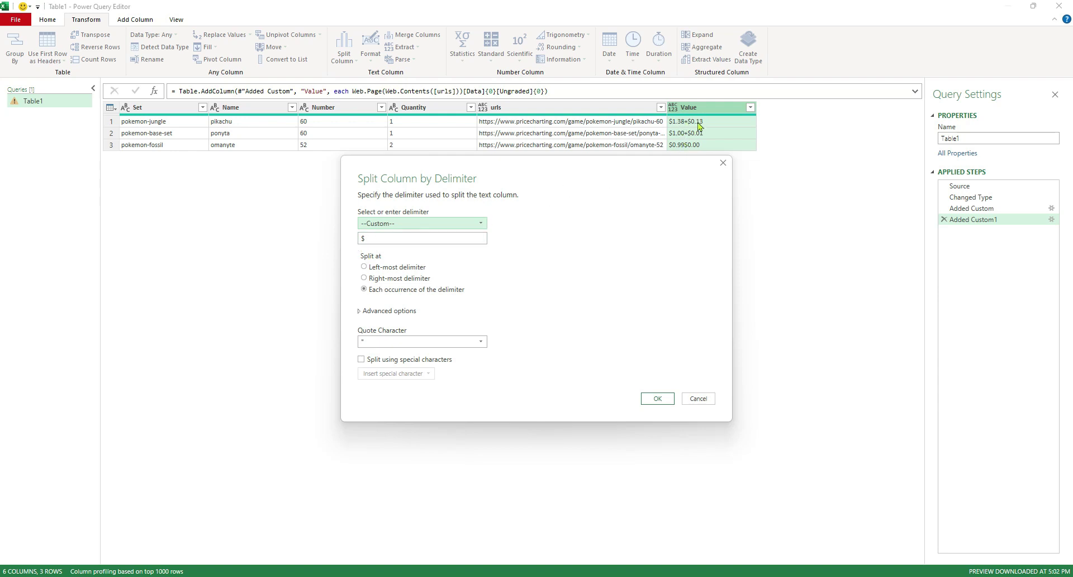
click(400, 238)
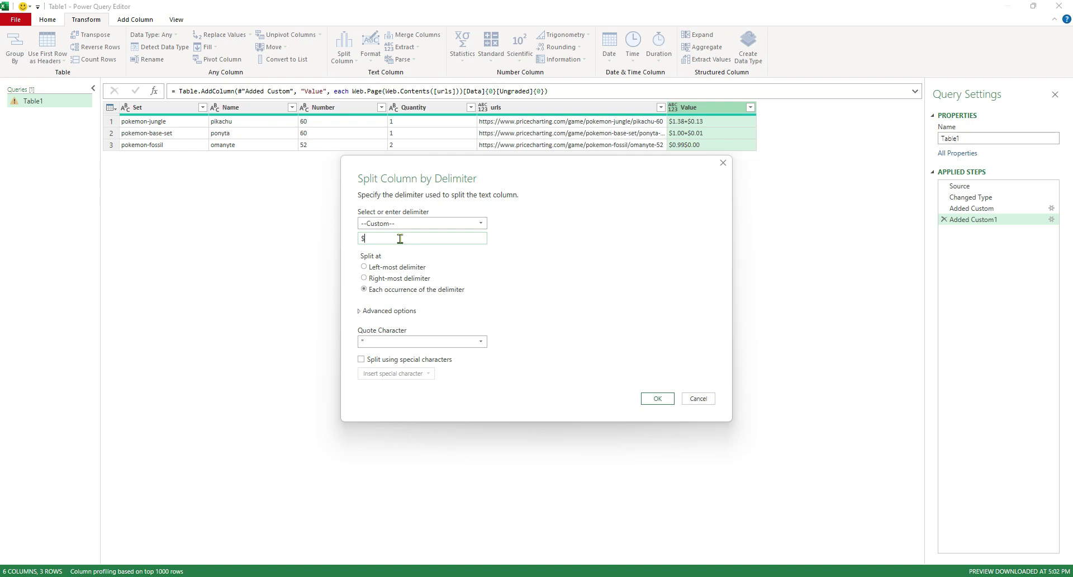
text(+)
click(658, 398)
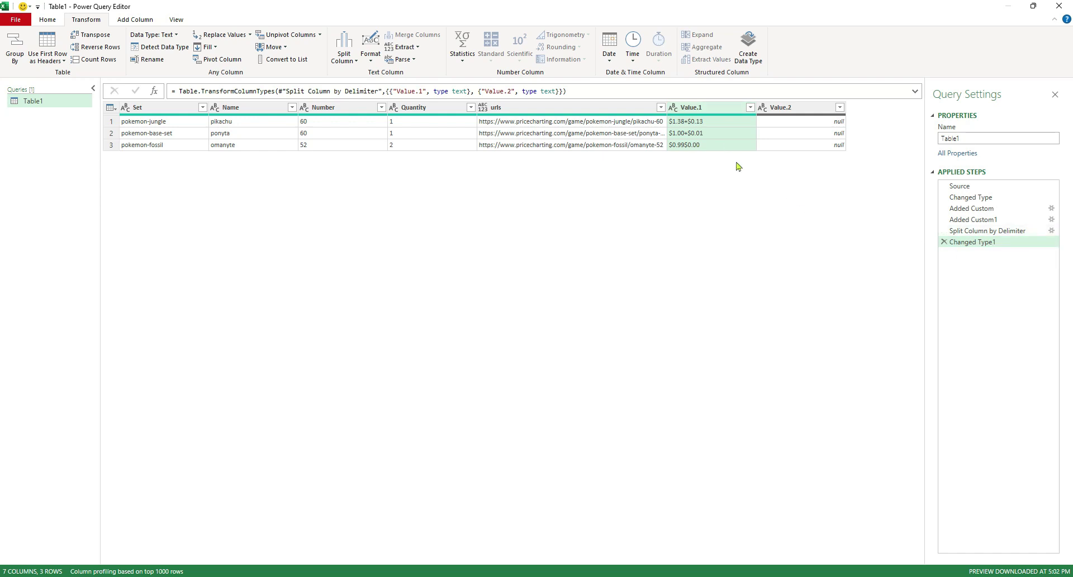
- Rewrite the delimiter in the Split Column by Delimiter step's formula as the list {"$","+","-"}
click(998, 233)
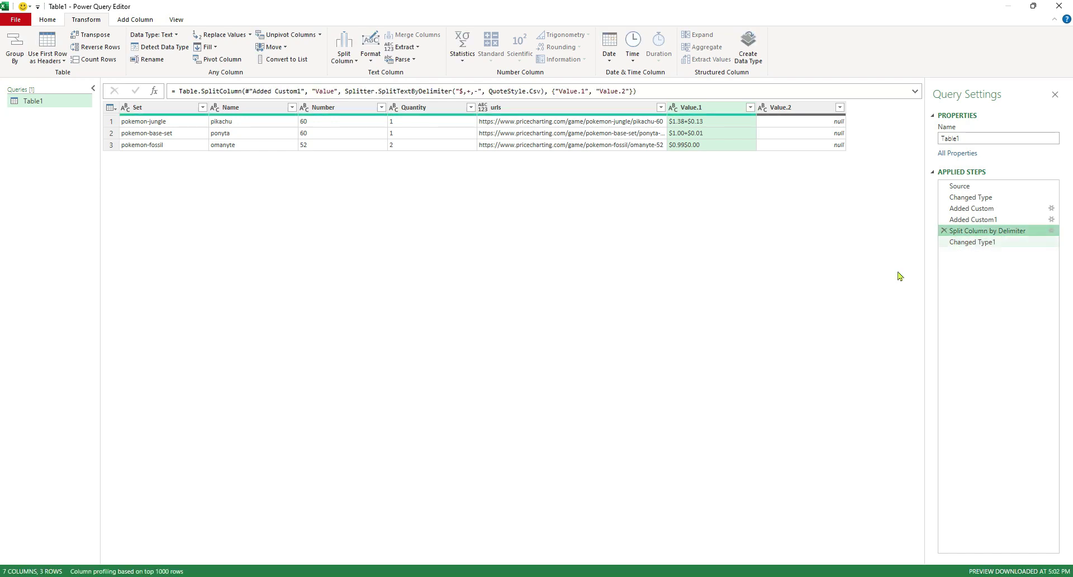
click(456, 91)
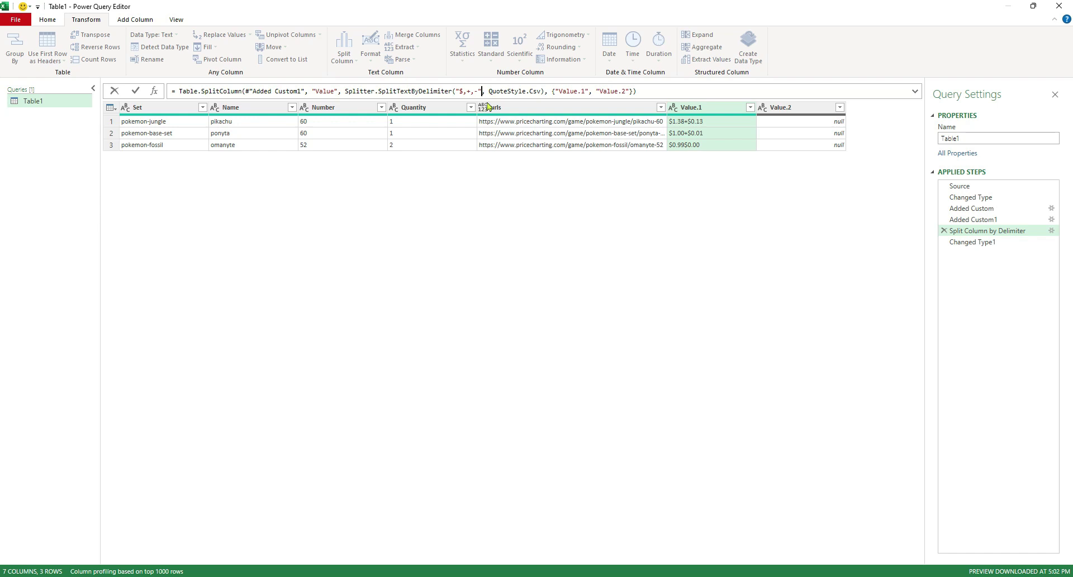
text({)
key(Right)
key(Right)
key(Right)
text(})
key(Left)
key(Left)
key(Left)
key(Left)
key(Left)
key(Left)
text(")
key(Right)
text(")
key(Right)
text(")
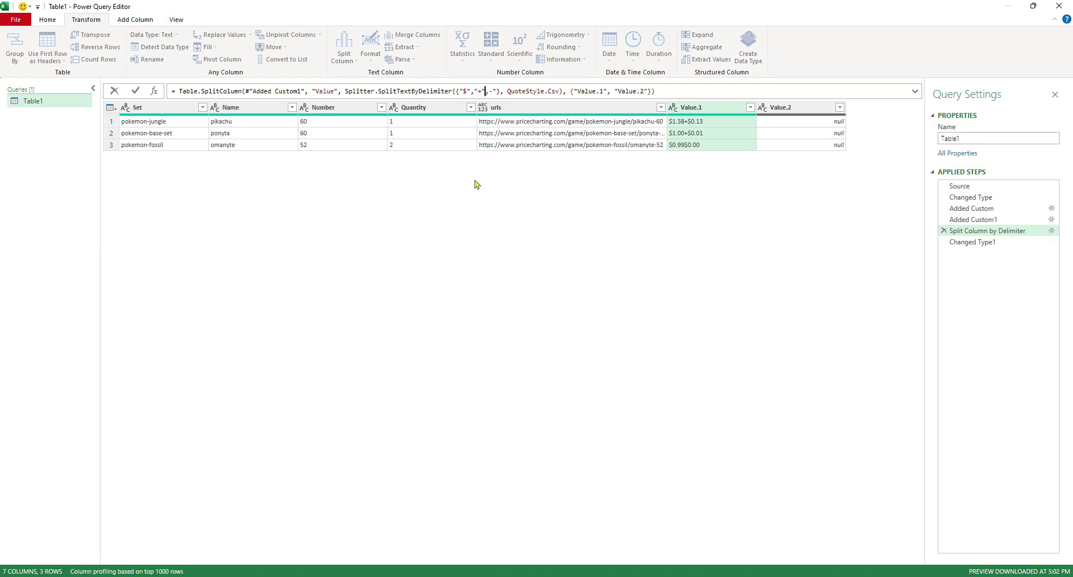
key(Right)
text(")
key(Return)
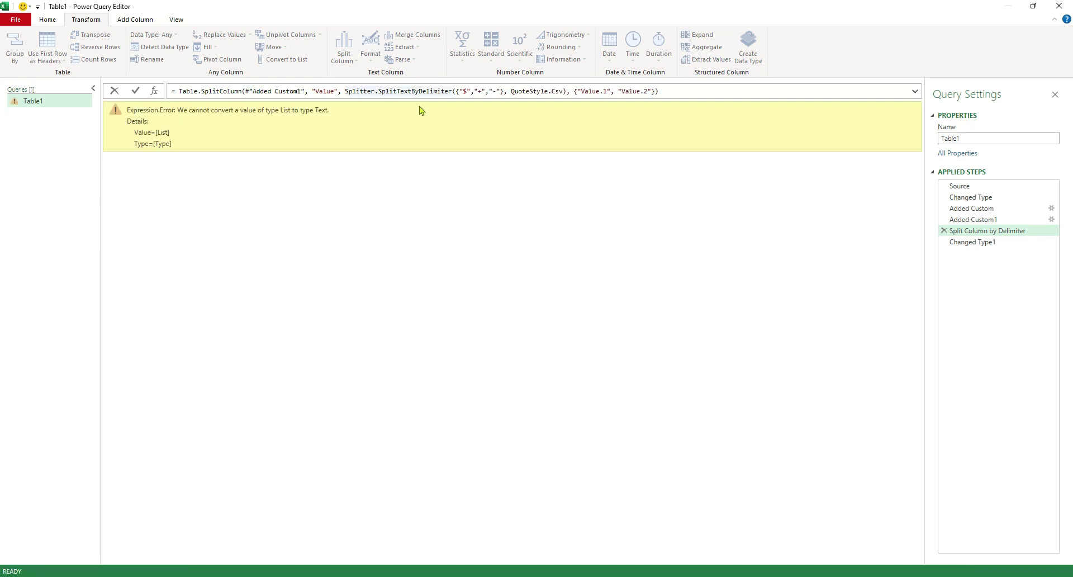
- Change the split function to Splitter.SplitTextByAnyDelimiter and delete the Changed Type1 step
text(Any)
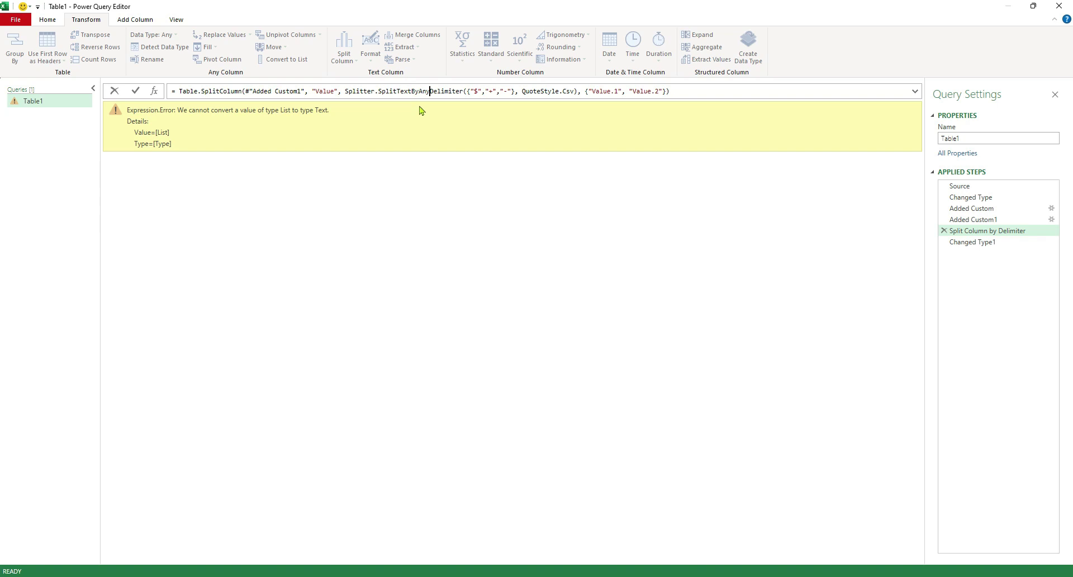
key(Return)
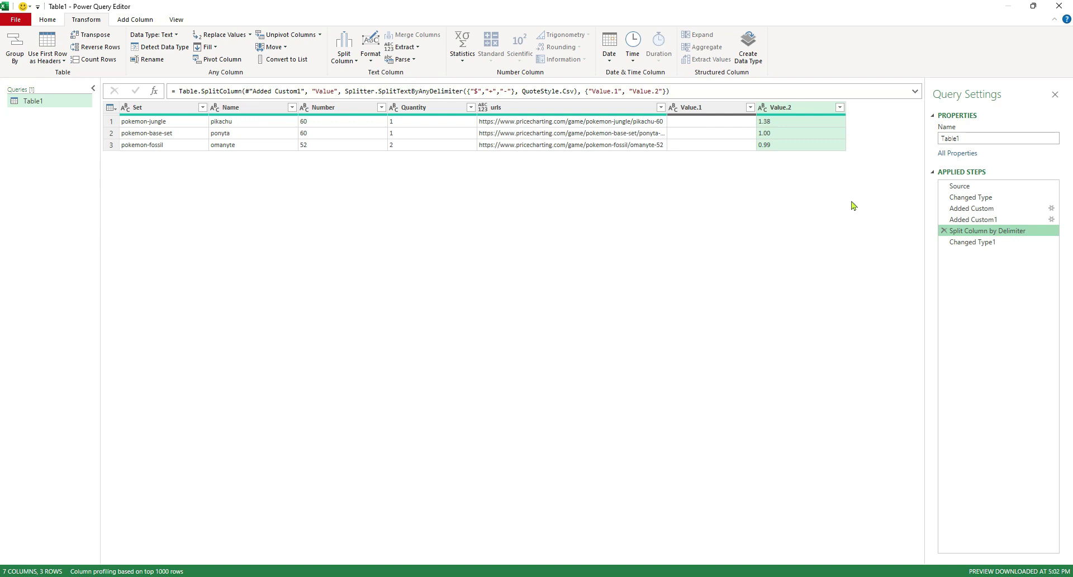
click(957, 243)
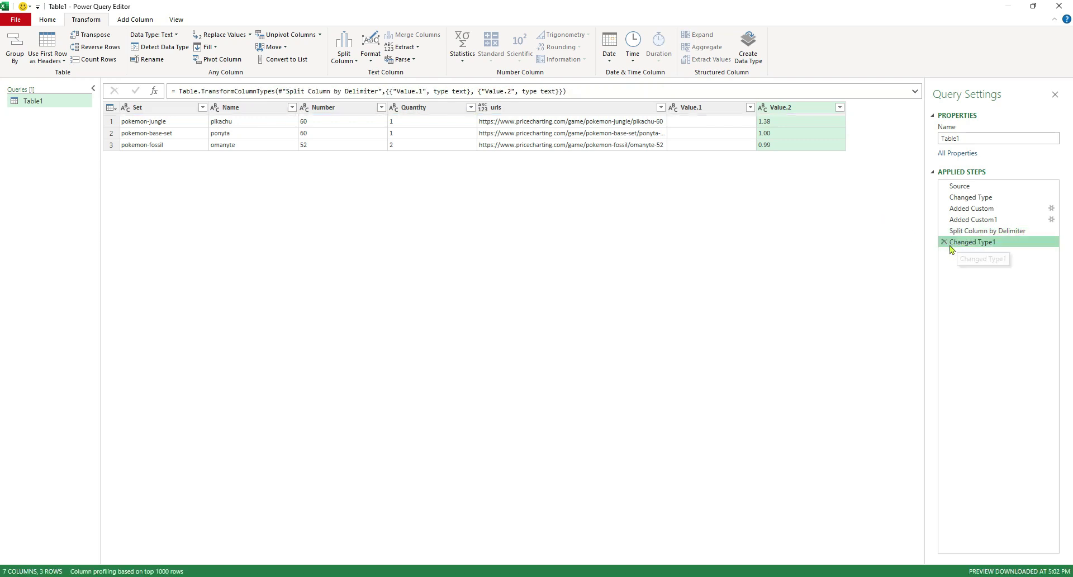
click(944, 243)
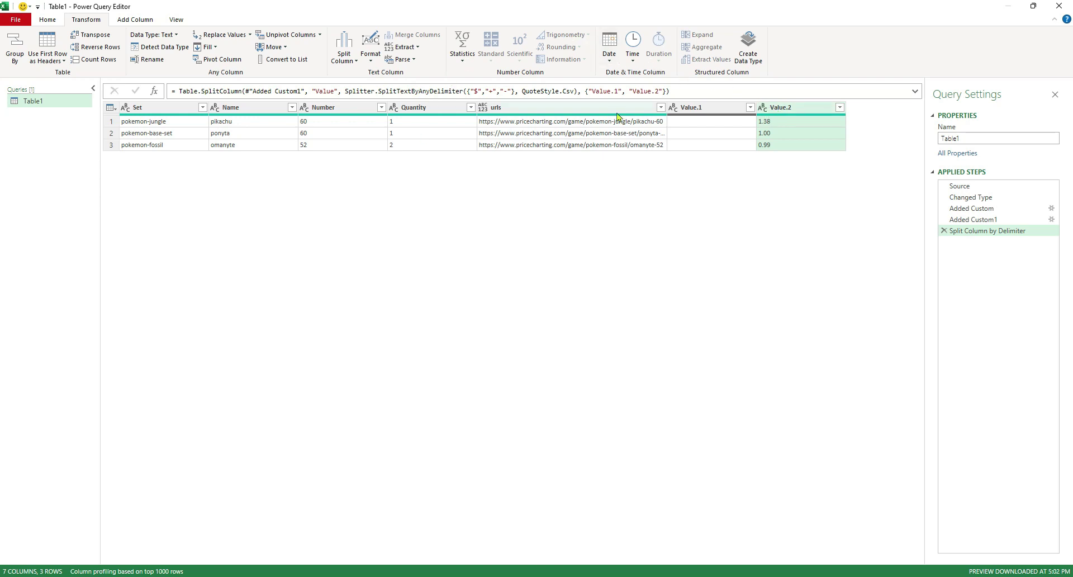
- Set the Value.2 column's data type to Decimal Number and the Quantity column's to Whole Number
click(155, 37)
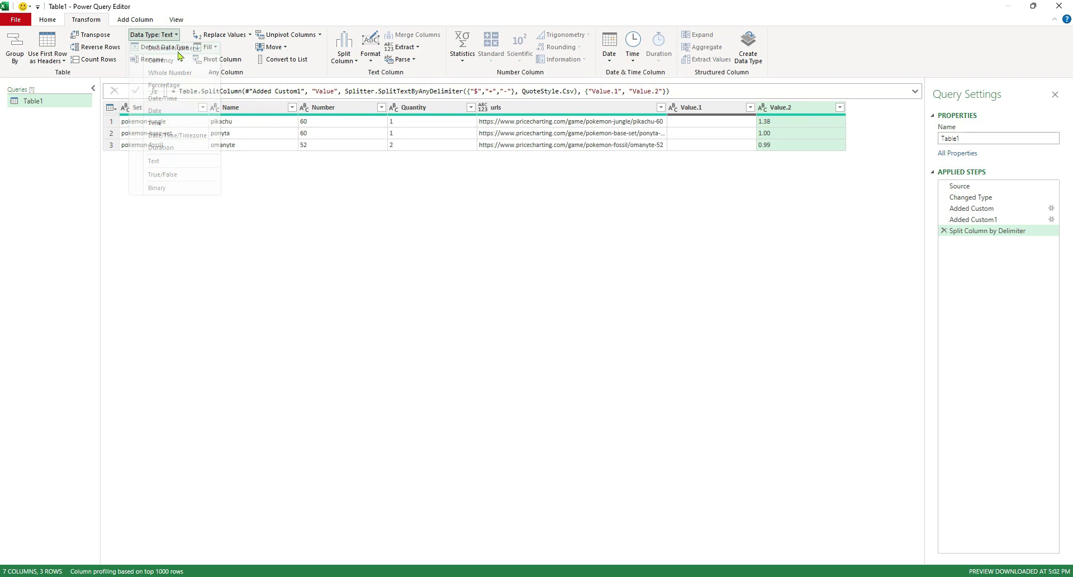
click(178, 49)
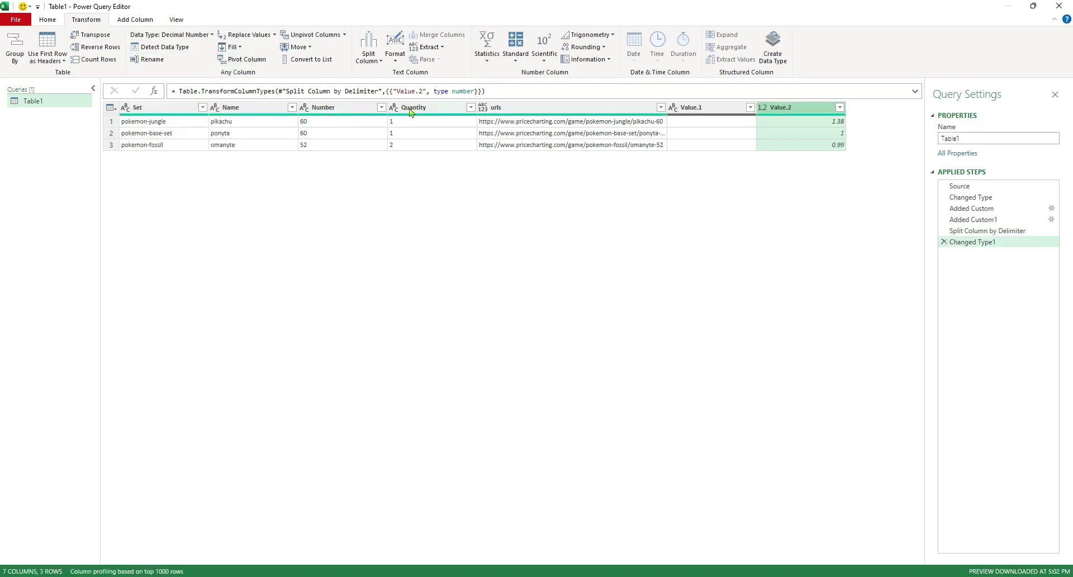
click(428, 109)
click(158, 34)
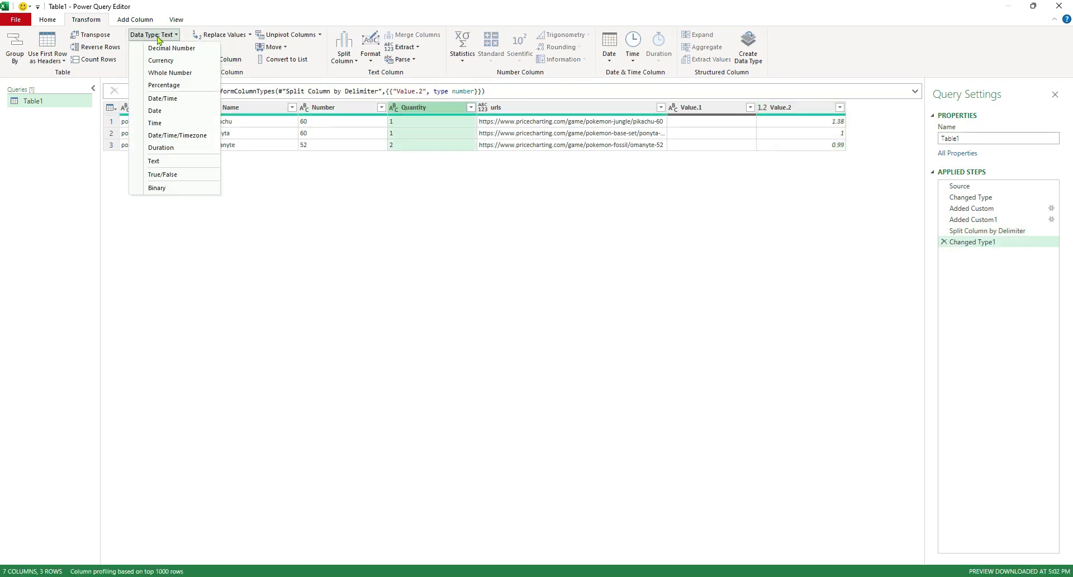
click(173, 76)
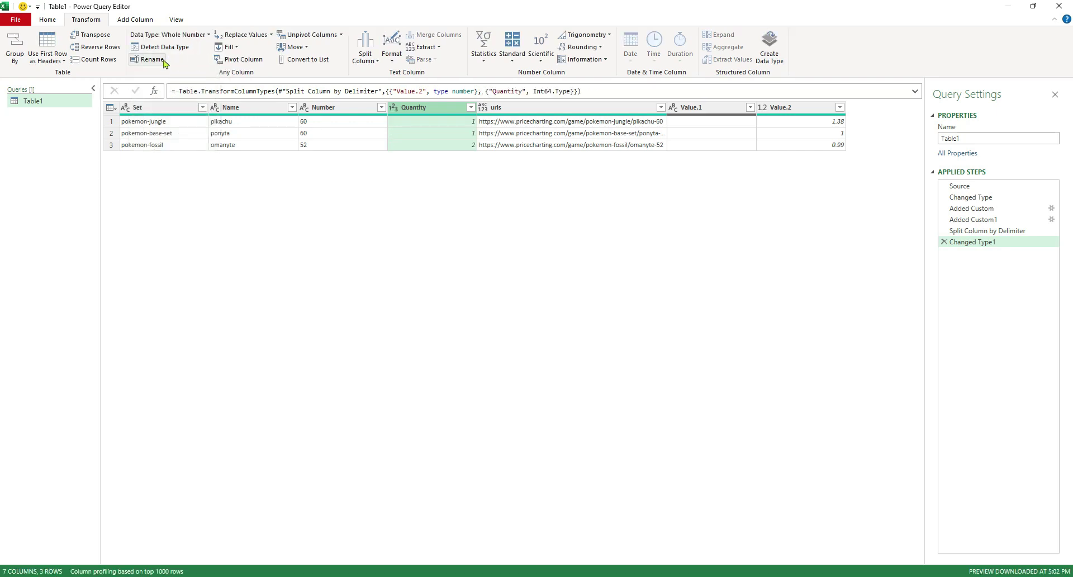
- Add a custom column named value with the formula [Value.2]*[Quantity]
click(135, 20)
click(57, 51)
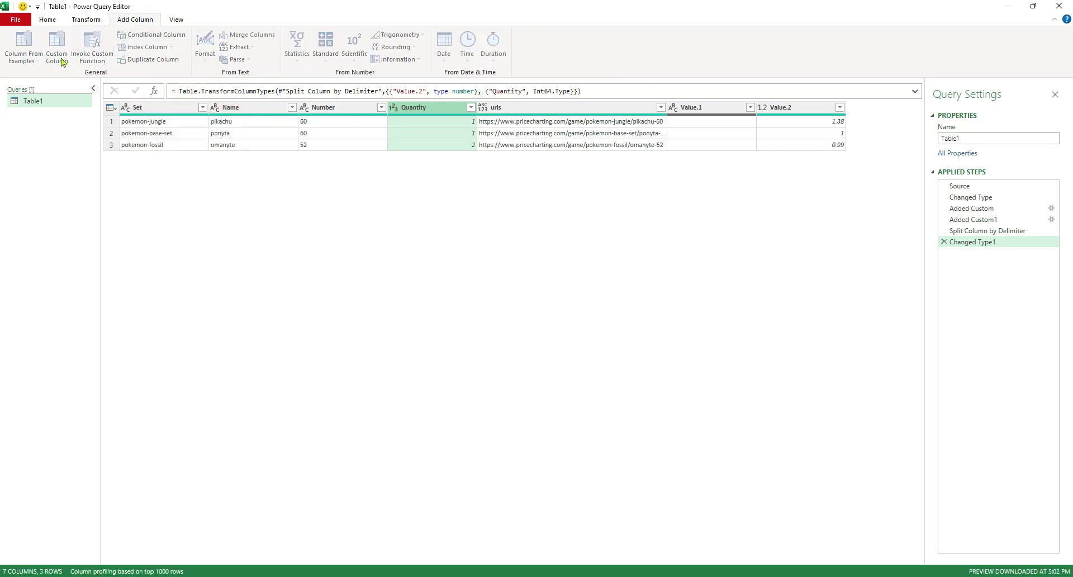
double_click(396, 233)
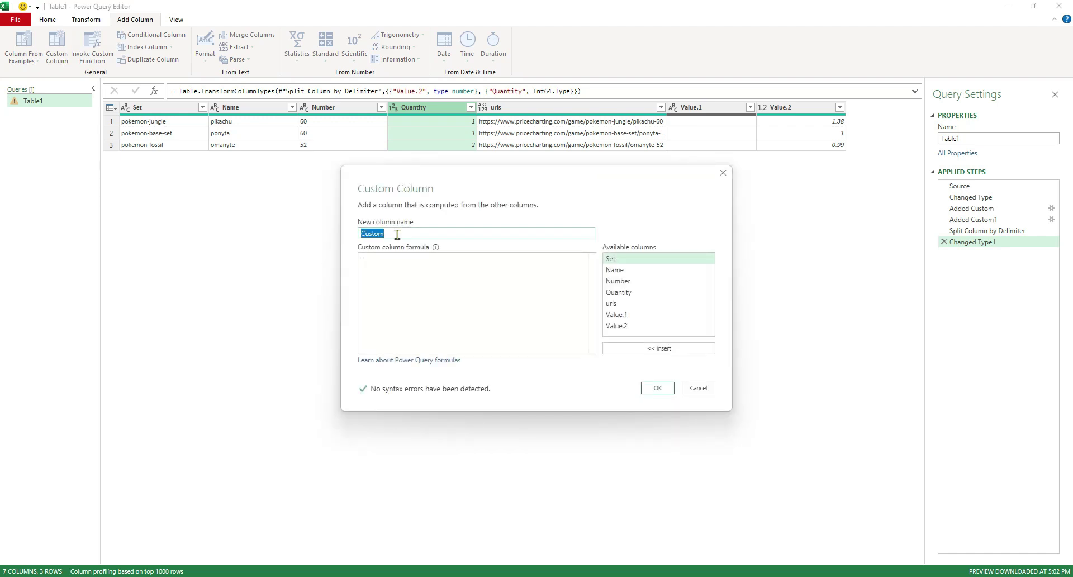
text(value)
key(Tab)
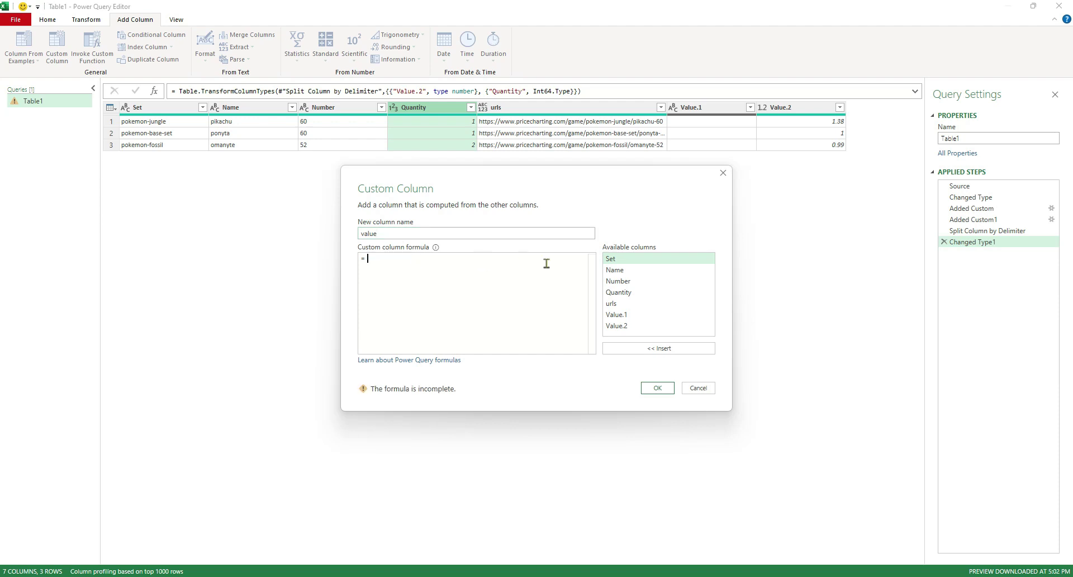
double_click(655, 326)
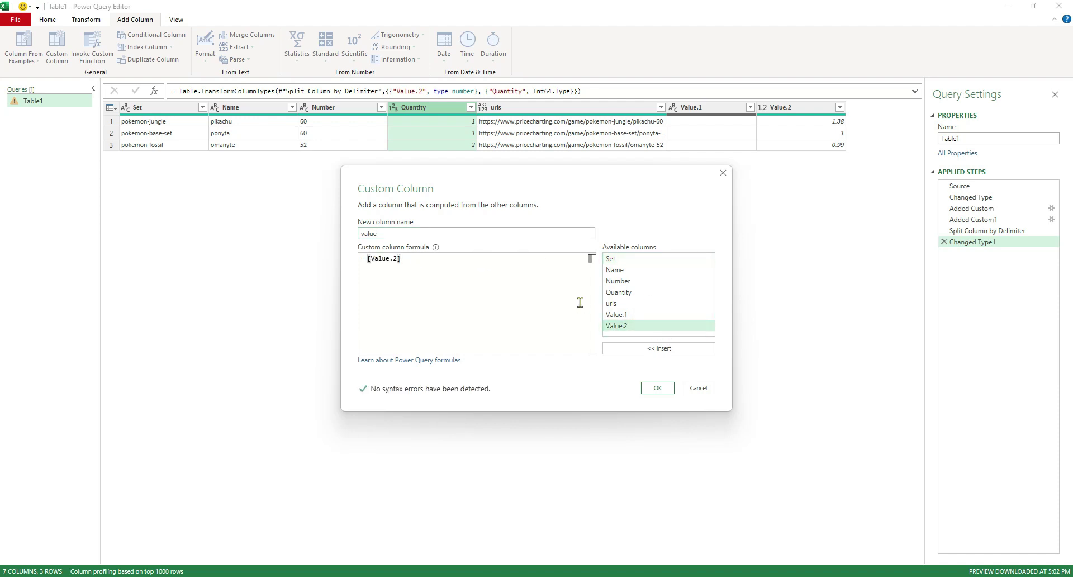
text(*)
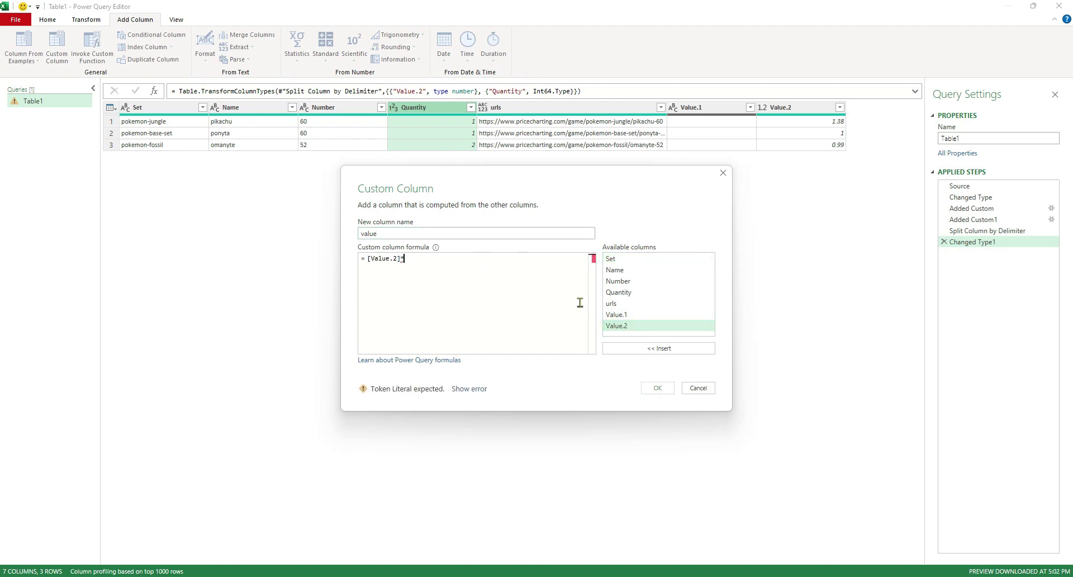
double_click(641, 295)
click(658, 388)
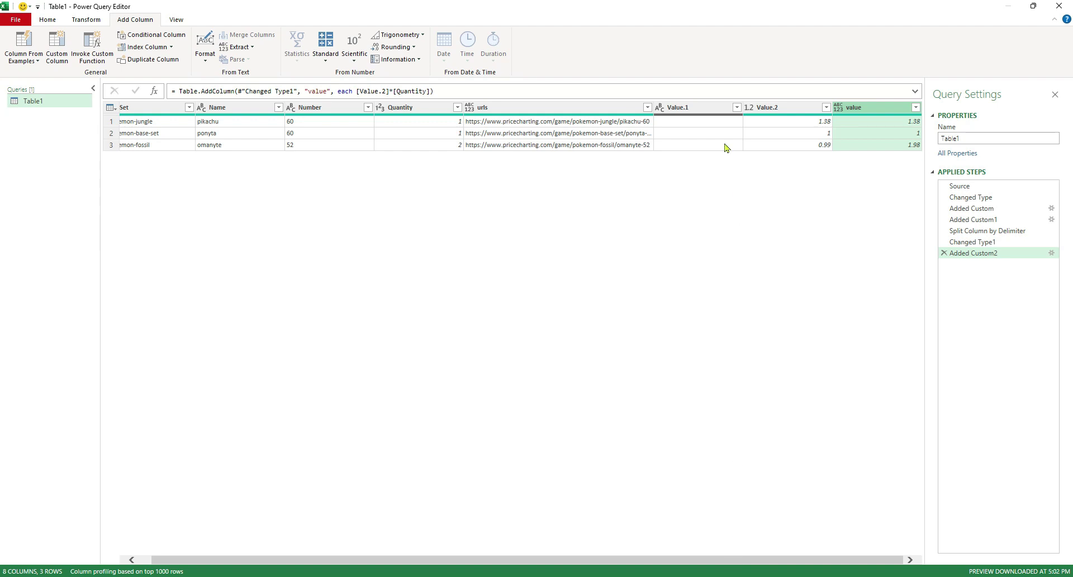
- Remove the Value.1 and Value.2 columns from the query
click(710, 111)
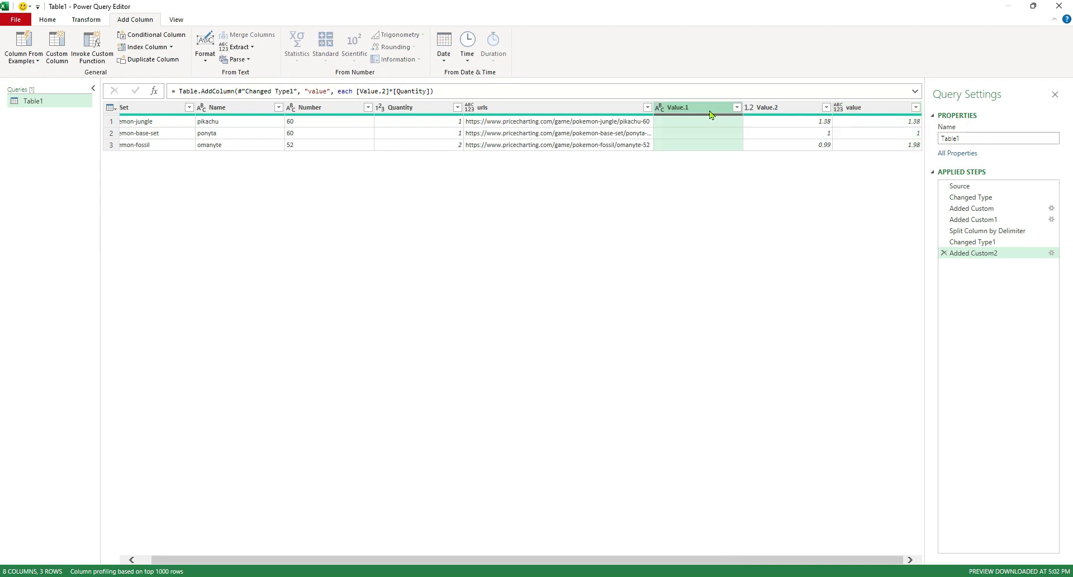
ctrl+click(779, 109)
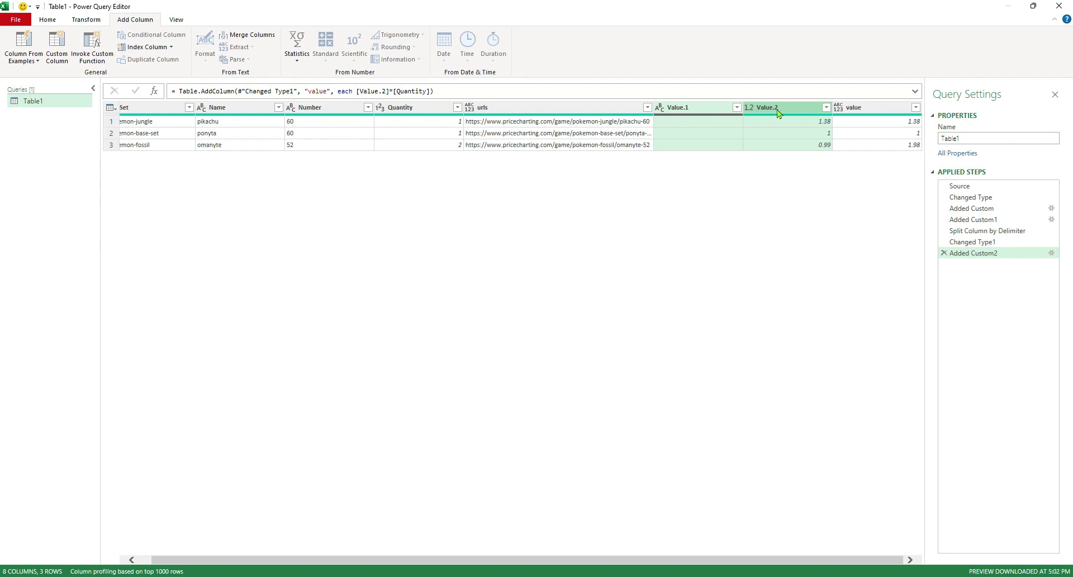
right_click(779, 110)
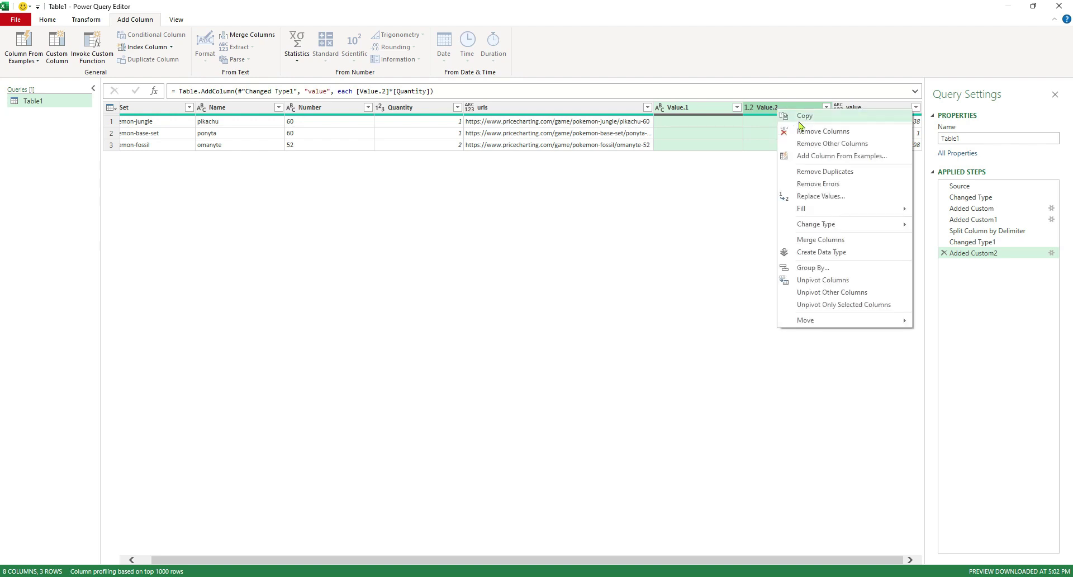
key(Escape)
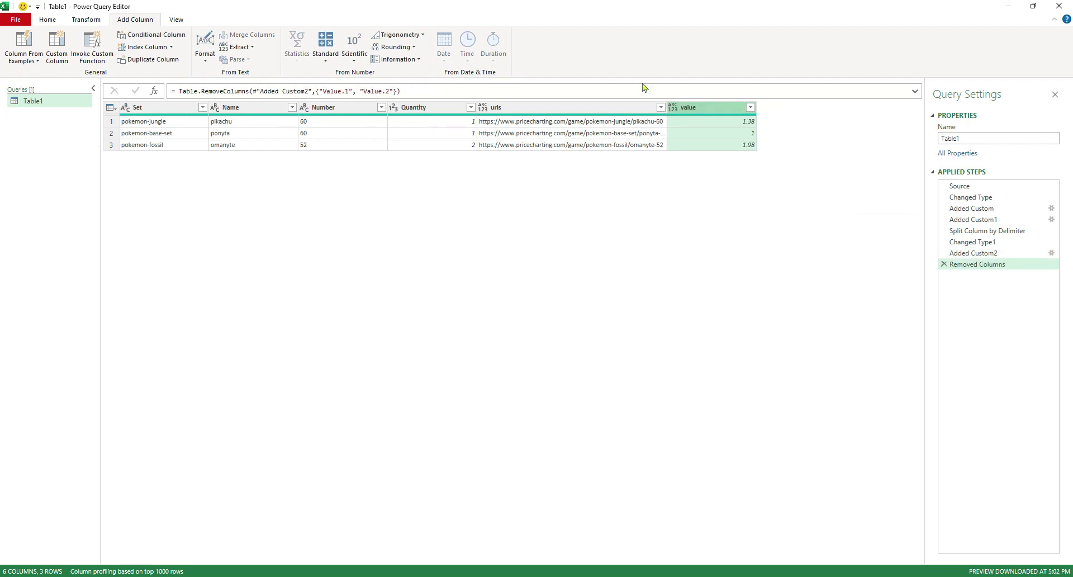
- Remove the urls column from the query and load the result into a worksheet
click(585, 112)
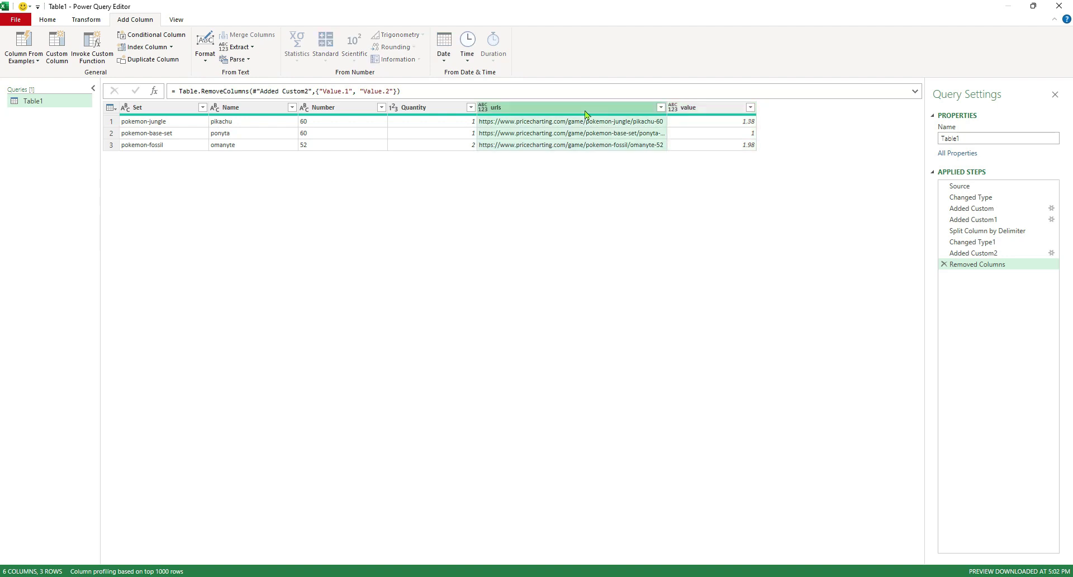
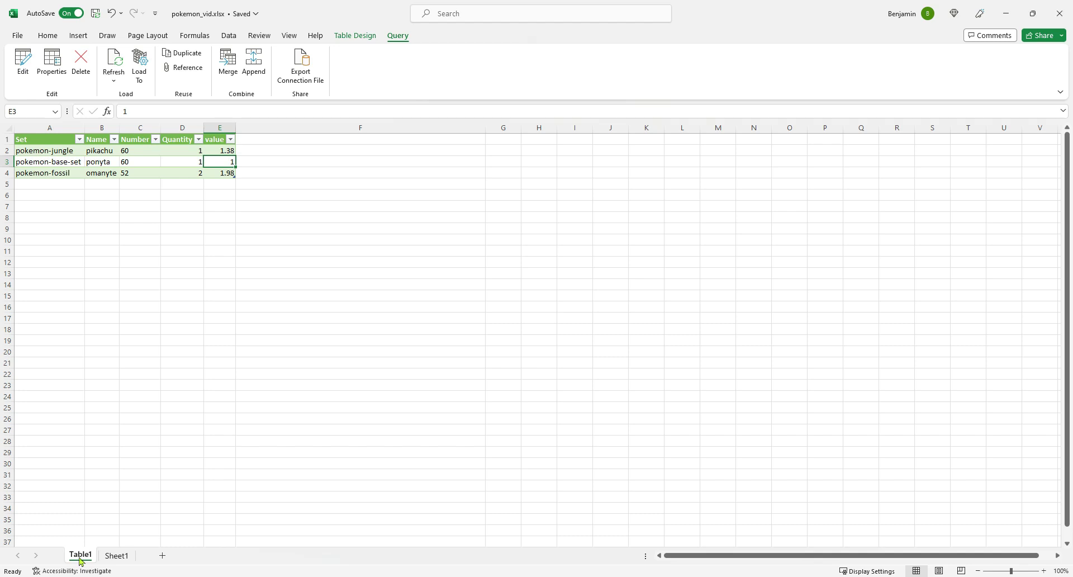
- Compare the source card table on Sheet1 with the loaded query result on the Table1 sheet
click(109, 557)
click(149, 480)
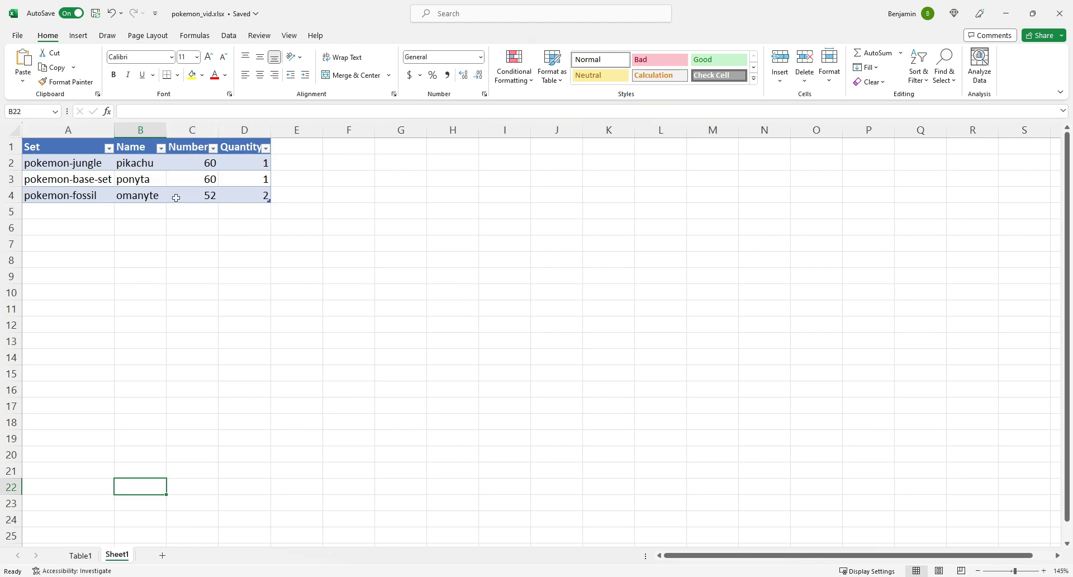
click(81, 555)
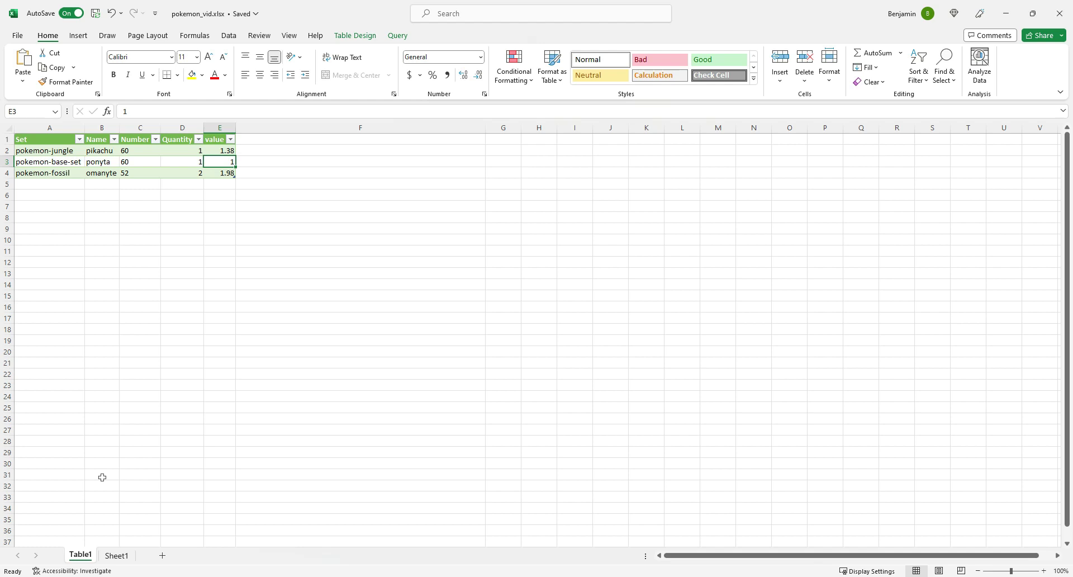
click(229, 36)
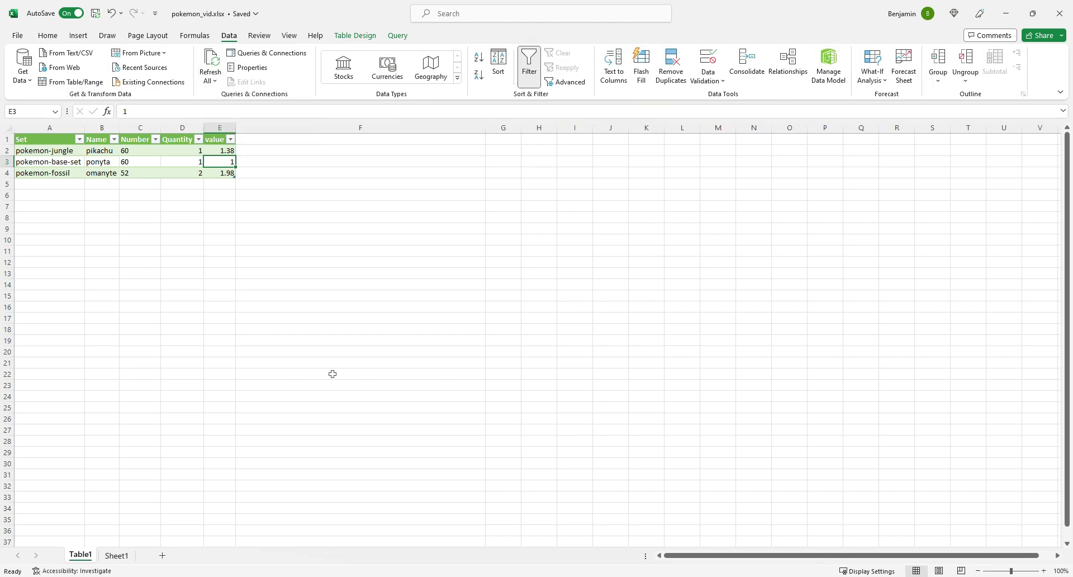
- Add a row to the Sheet1 card table with pokemon-team-rocket, dark-gloom, number 36, quantity 1, autofitting the Set and Name columns
click(111, 559)
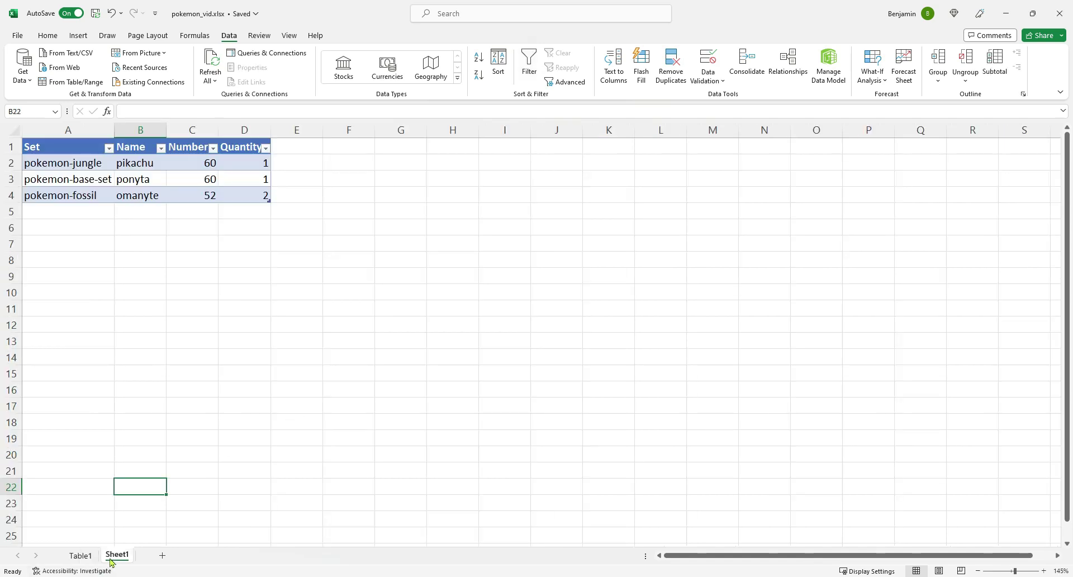
click(89, 214)
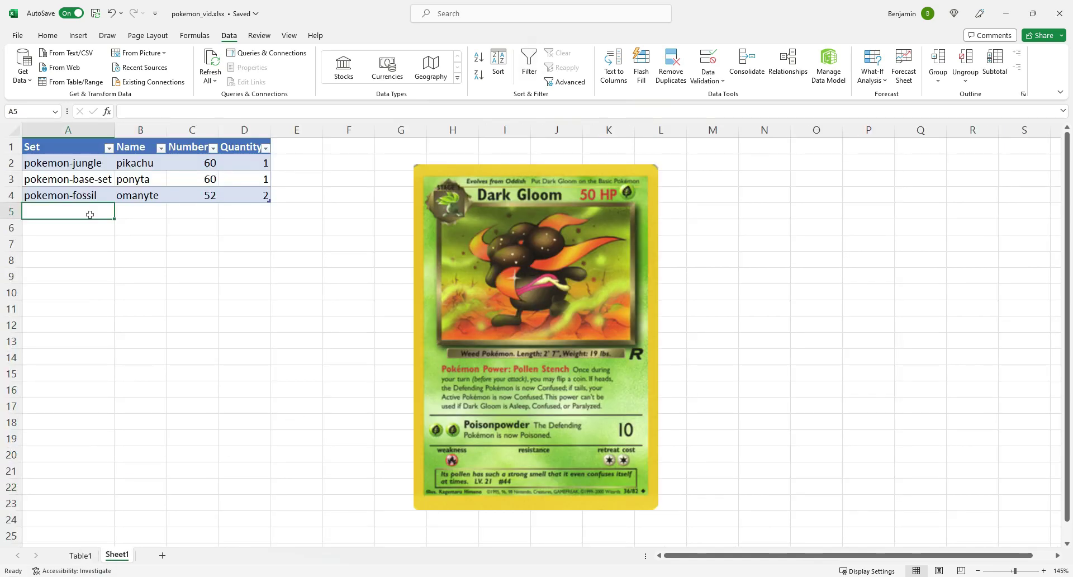
text(pokemon-team-rocket)
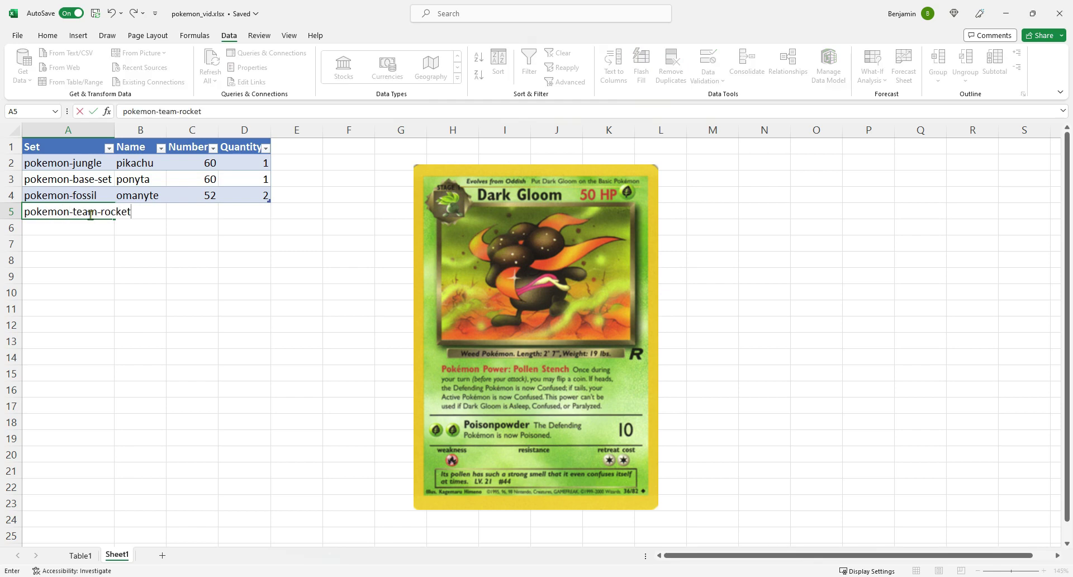
key(Tab)
double_click(114, 130)
text(d)
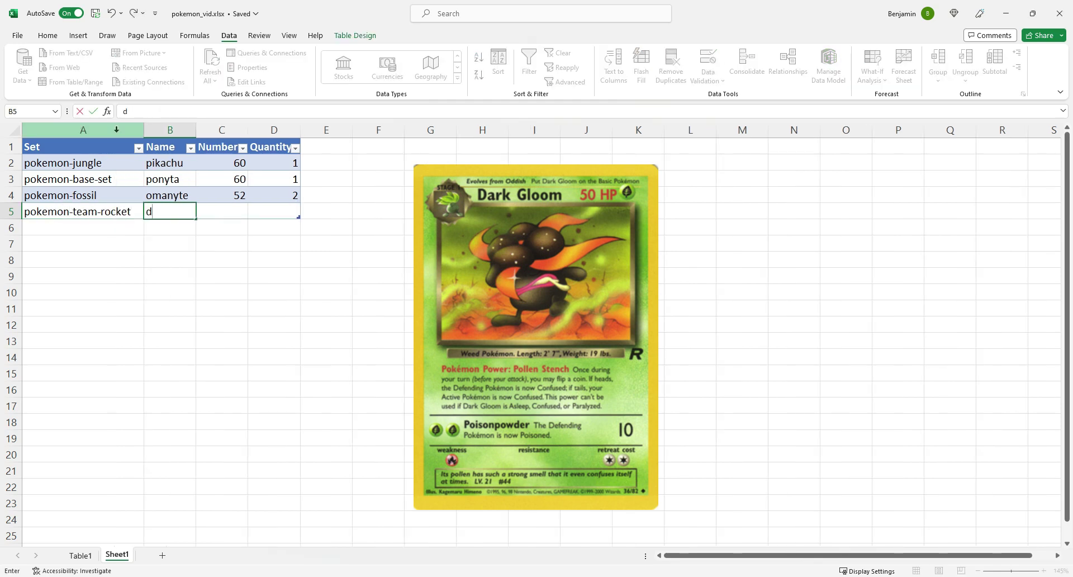
text(ark-gloom)
key(Tab)
double_click(196, 130)
text(36)
key(Tab)
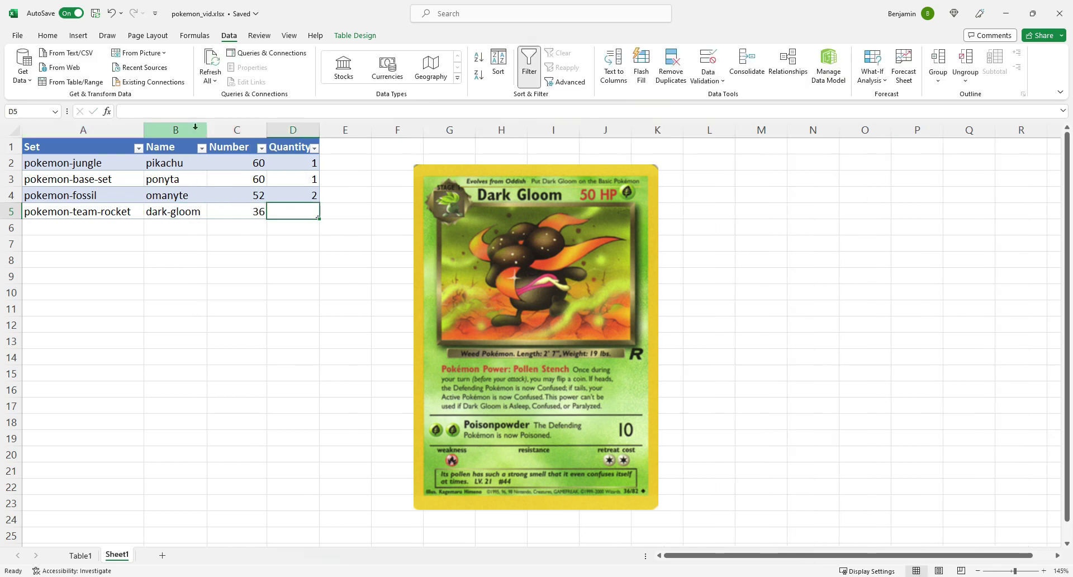
text(1)
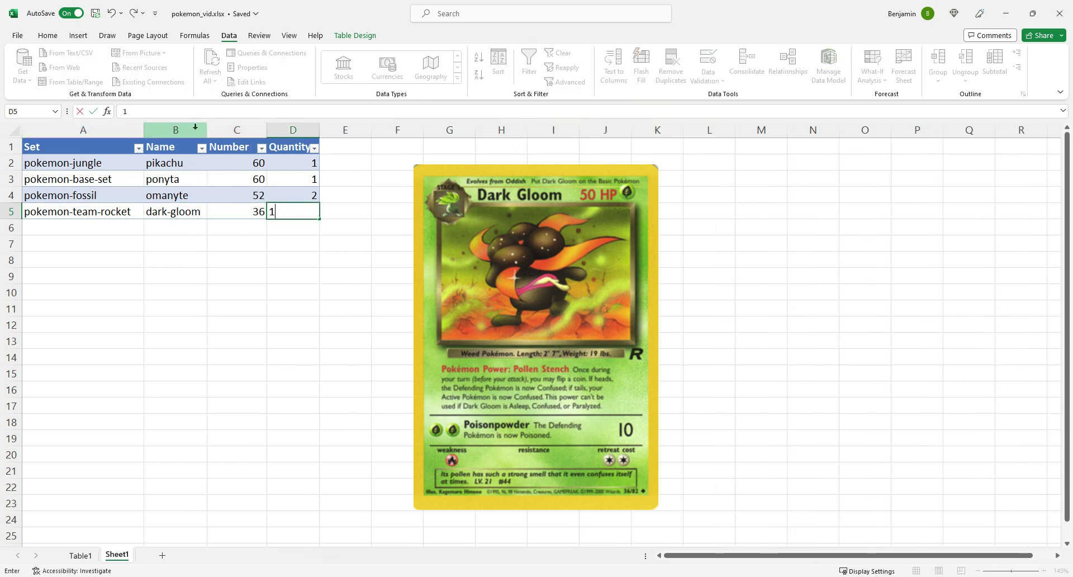
- Set the quantity of the pikachu card in the Sheet1 table to 3
key(Up)
key(Up)
key(Up)
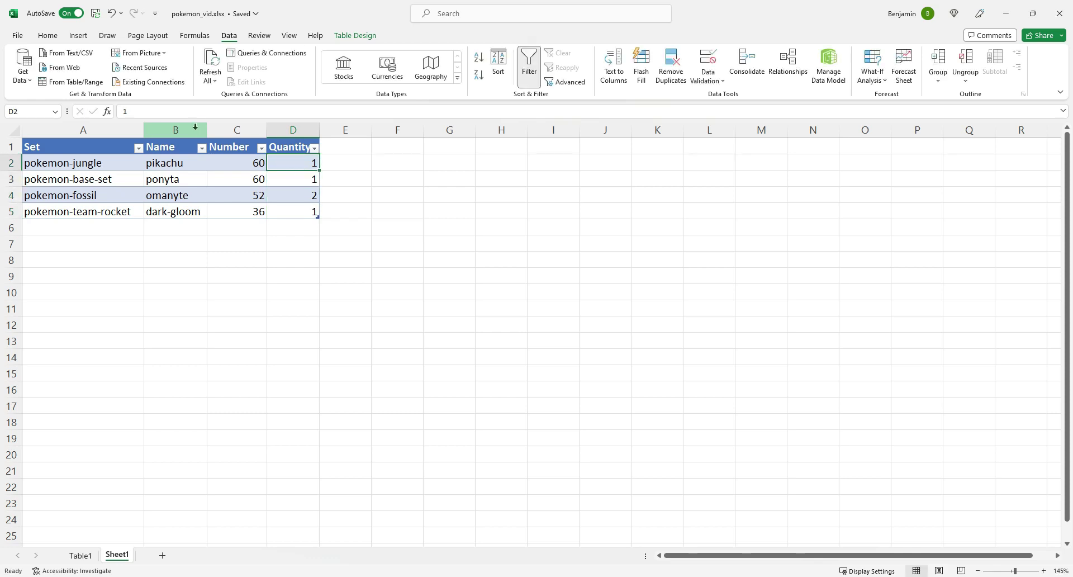
text(3)
key(Return)
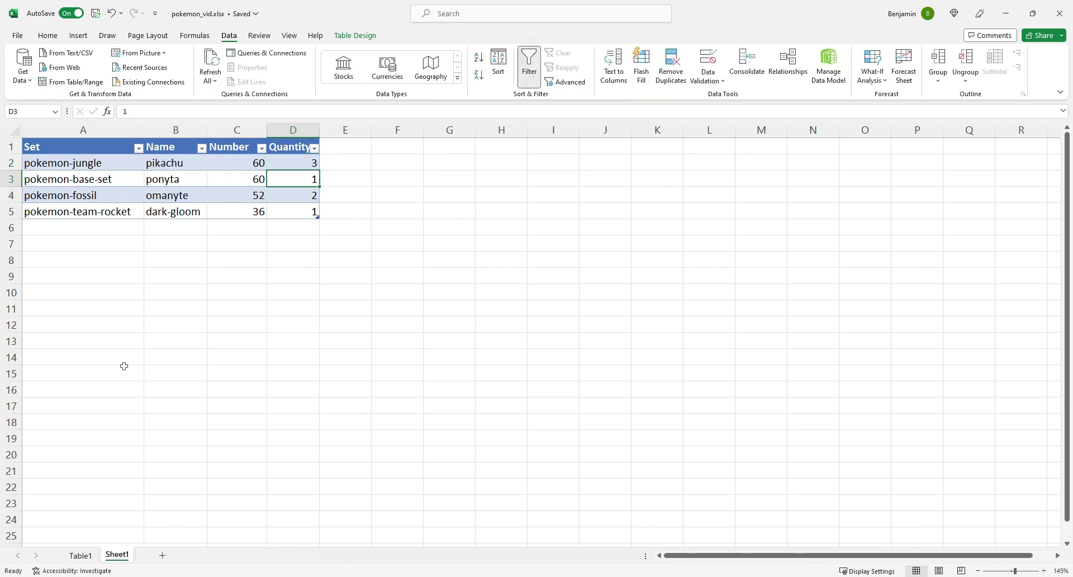
- Refresh the query result on the Table1 sheet with the updated card list
click(84, 559)
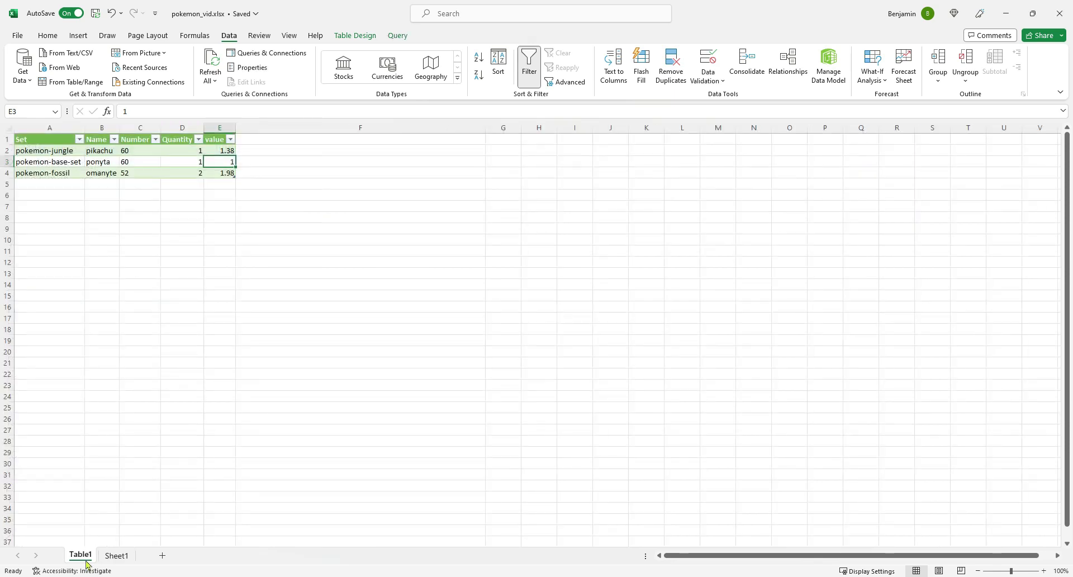
click(214, 60)
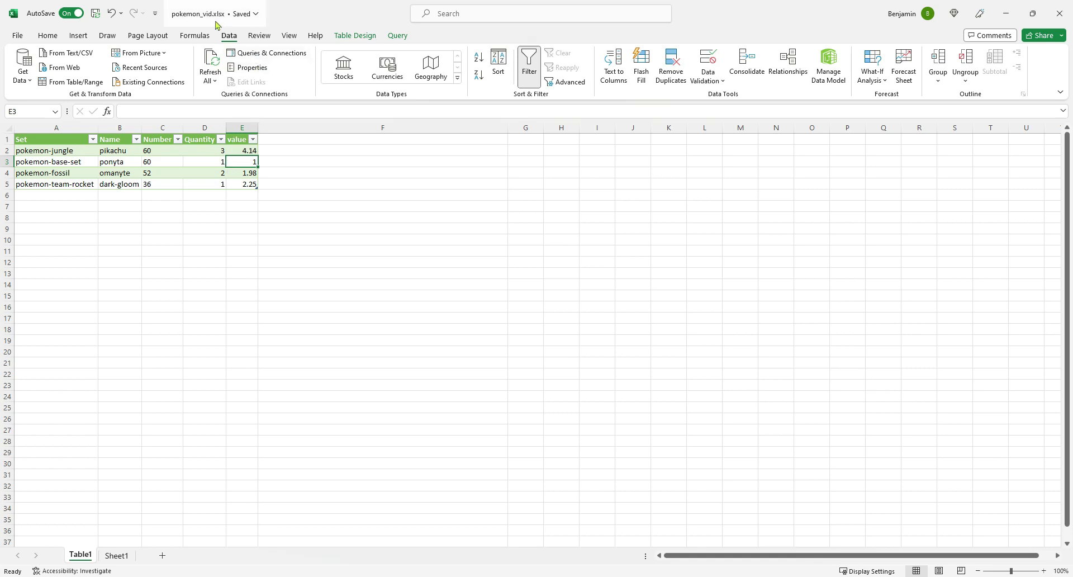
- Show the workbook's queries and connections and preview the Table1 query
click(260, 56)
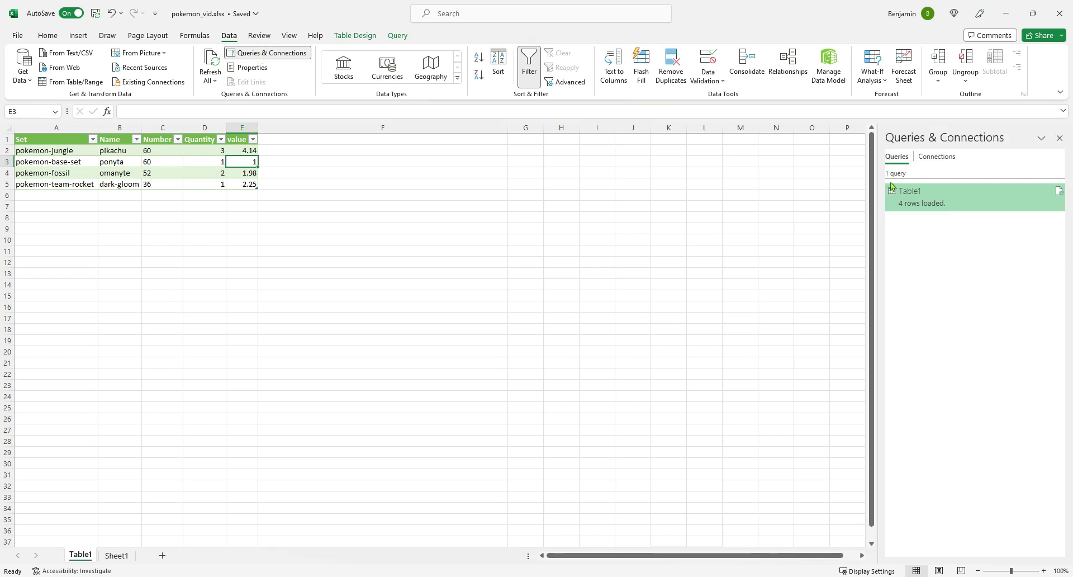
mouse_move(894, 206)
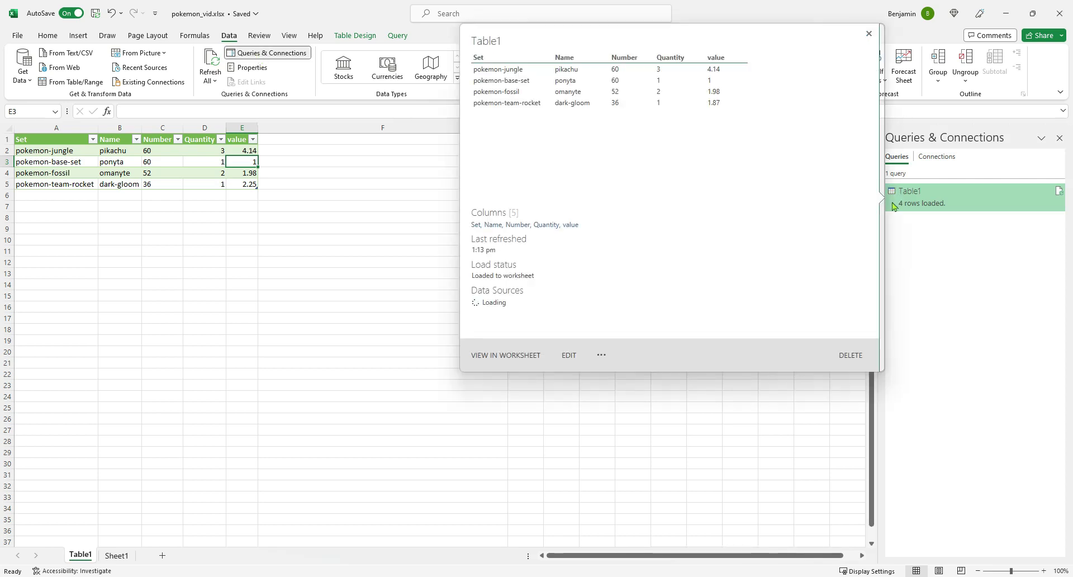